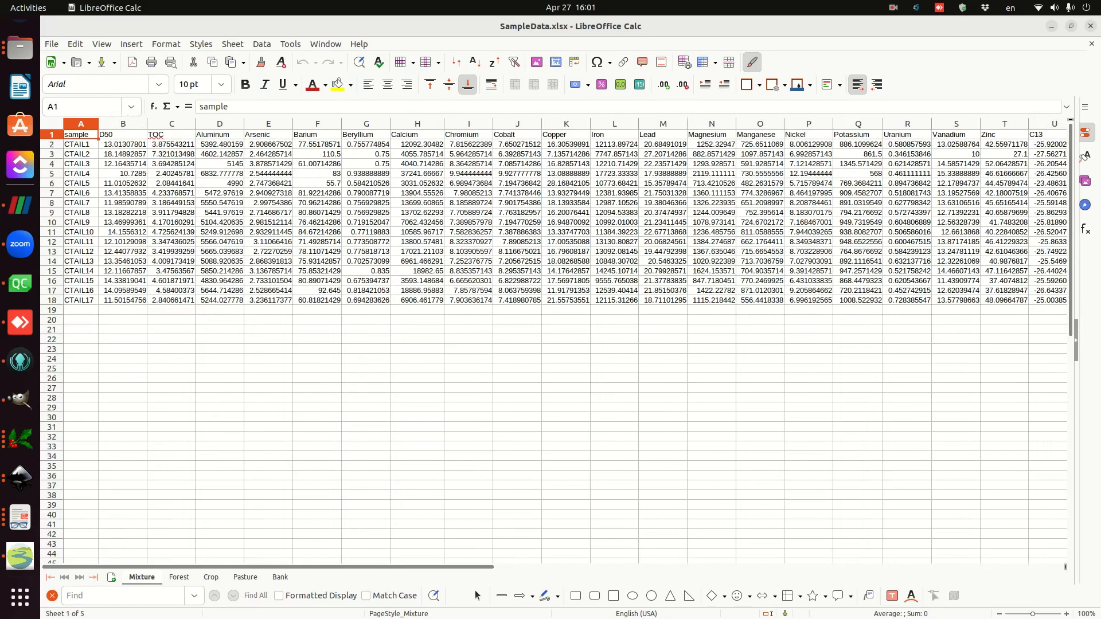
Look through the Mixture, Forest, Crop, Pasture and Bank sheets of the sample workbook and return to the Mixture sheet.
{"action": "key", "text": "ctrl+Page_Down"}
{"action": "key", "text": "ctrl+Page_Down"}
{"action": "key", "text": "ctrl+Page_Down"}
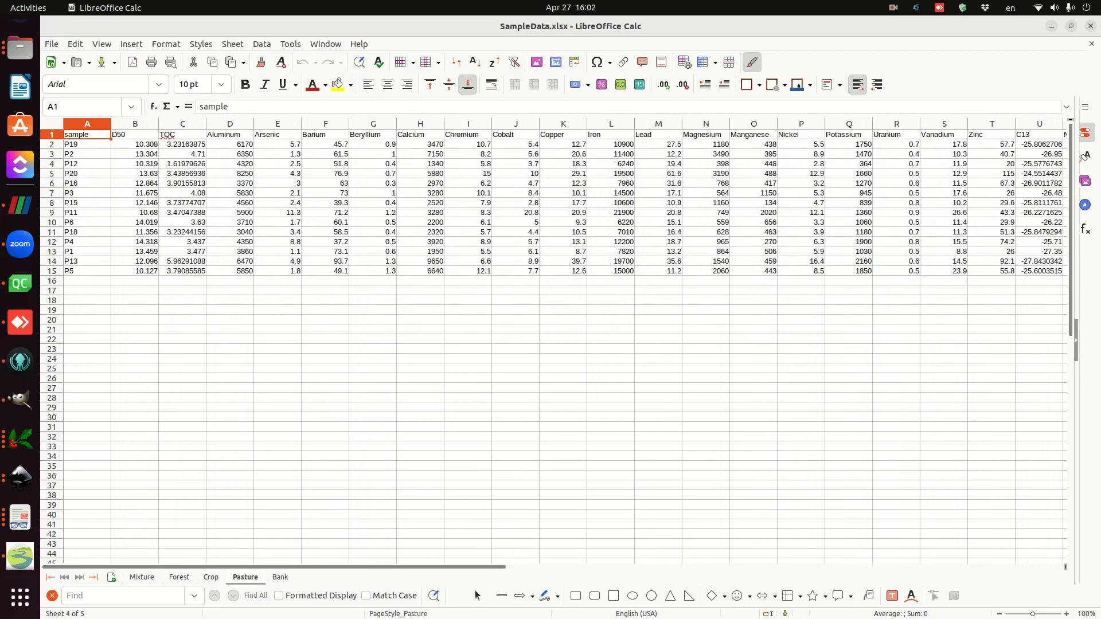
{"action": "key", "text": "ctrl+Page_Down"}
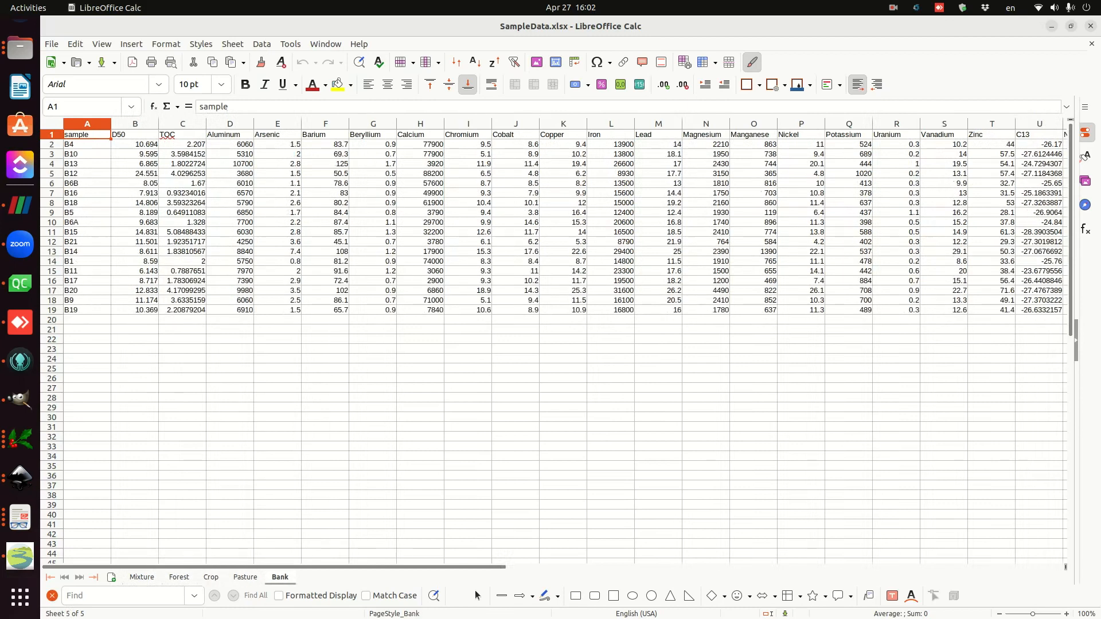
{"action": "key", "text": "ctrl+Page_Down"}
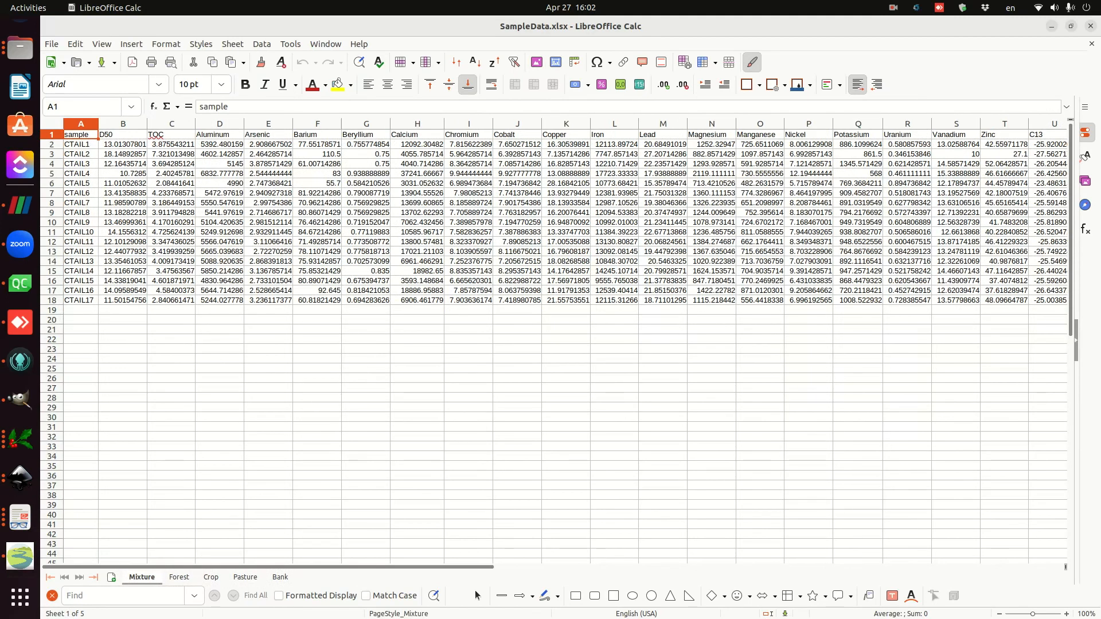
{"action": "key", "text": "ctrl+Page_Down"}
{"action": "key", "text": "ctrl+Page_Down"}
{"action": "key", "text": "ctrl+Page_Down"}
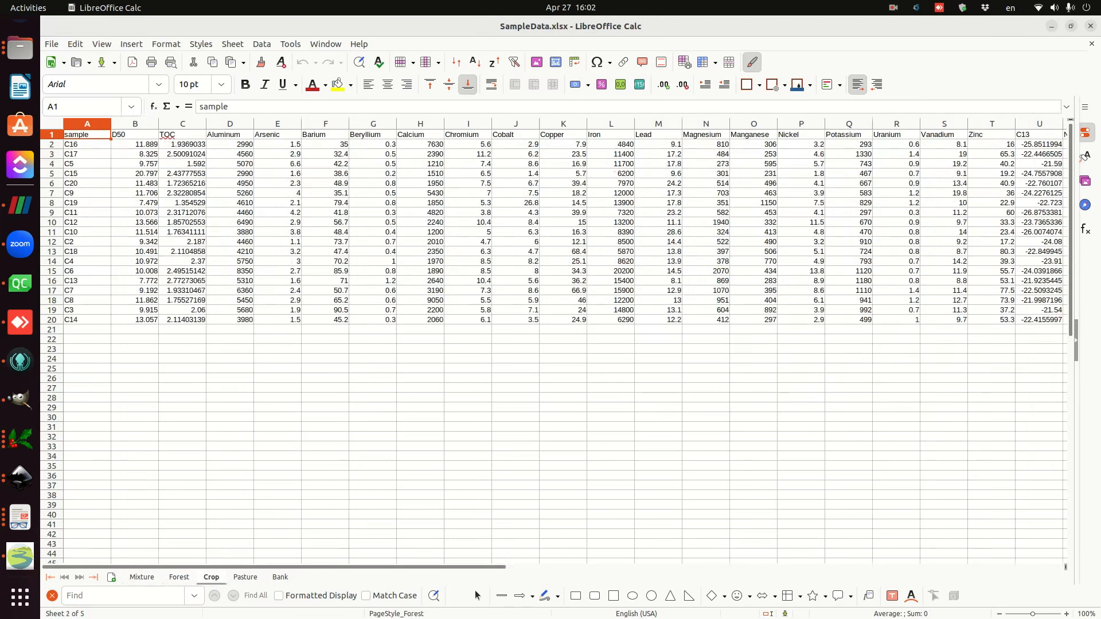
{"action": "key", "text": "ctrl+Page_Down"}
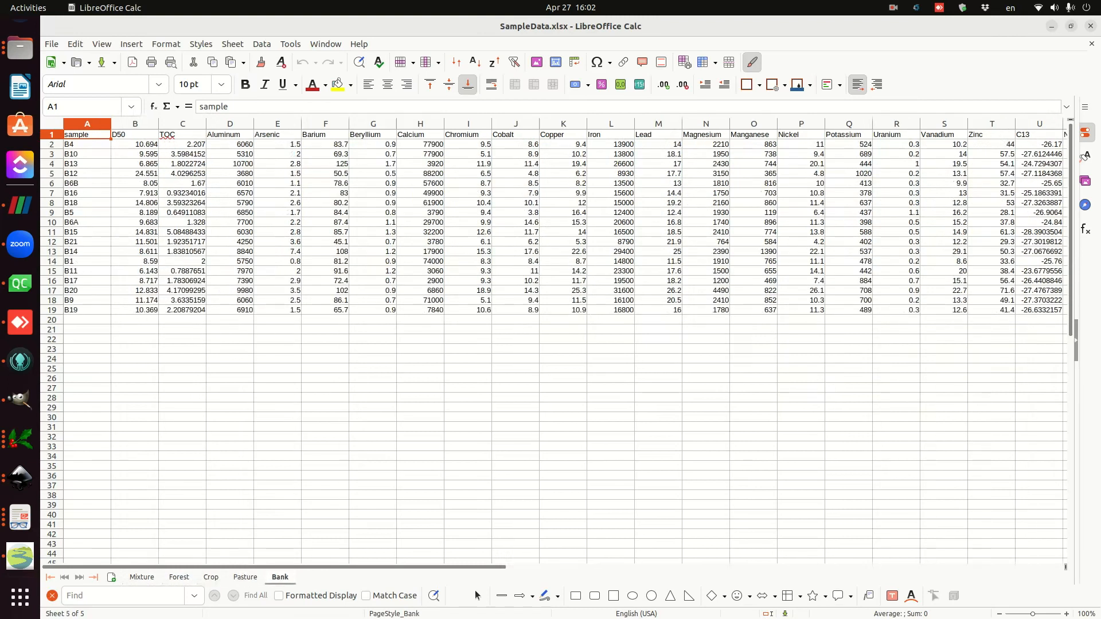
{"action": "key", "text": "ctrl+Page_Up"}
{"action": "key", "text": "ctrl+Page_Up"}
{"action": "key", "text": "ctrl+Page_Up"}
{"action": "key", "text": "ctrl+Page_Up"}
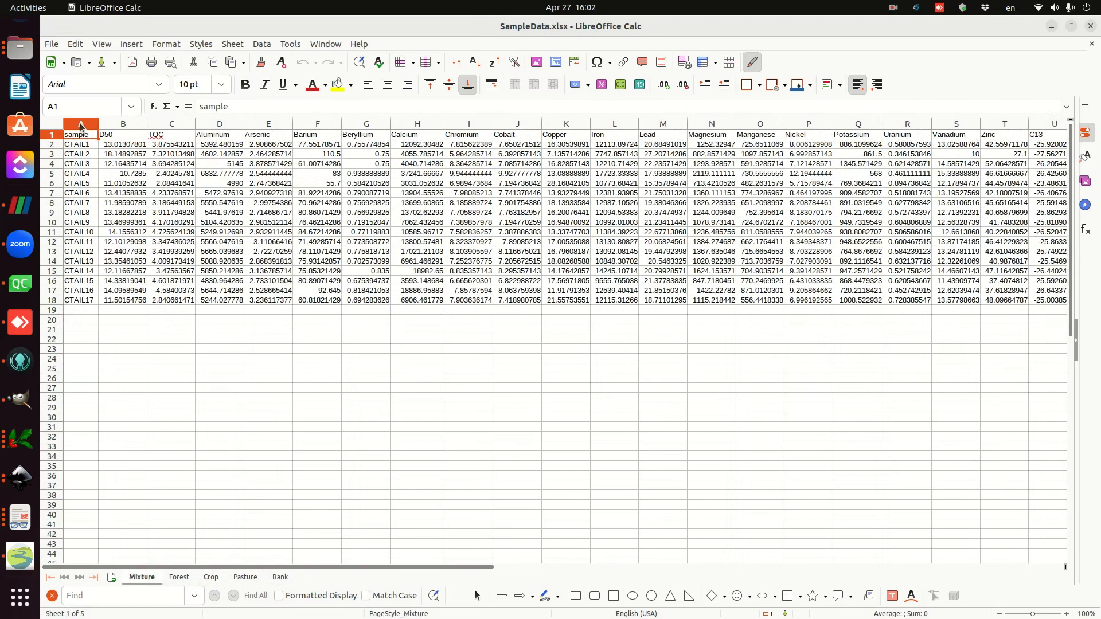
Examine the Mixture sheet's sample name column, its header row with the D50 and TOC headings, and the first D50 value.
{"action": "left_click", "coordinate": [81, 125]}
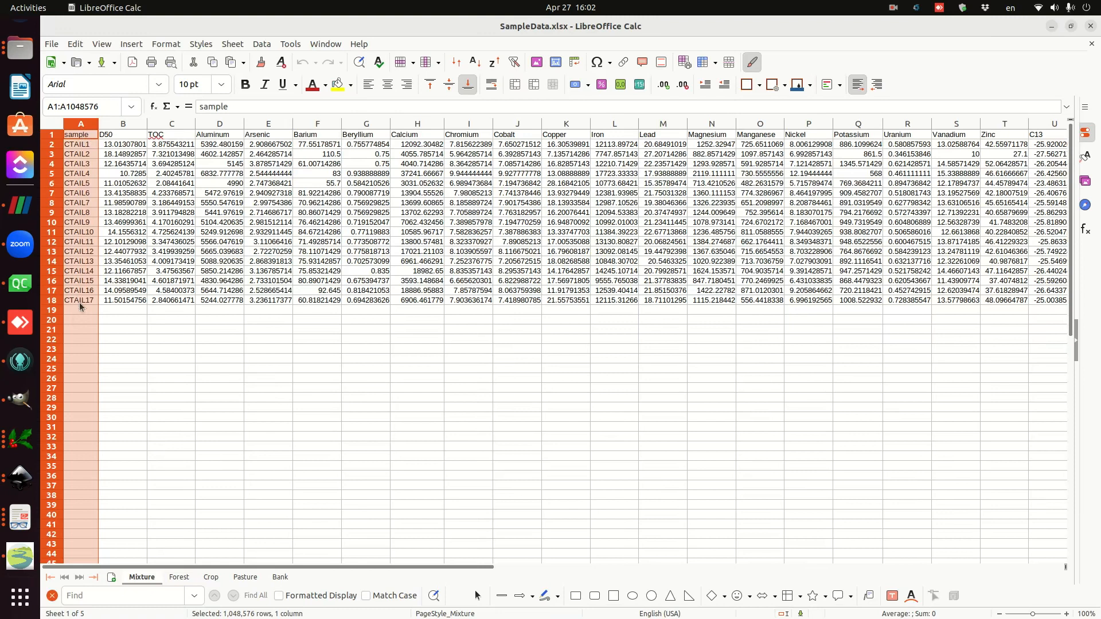
{"action": "left_click", "coordinate": [52, 136]}
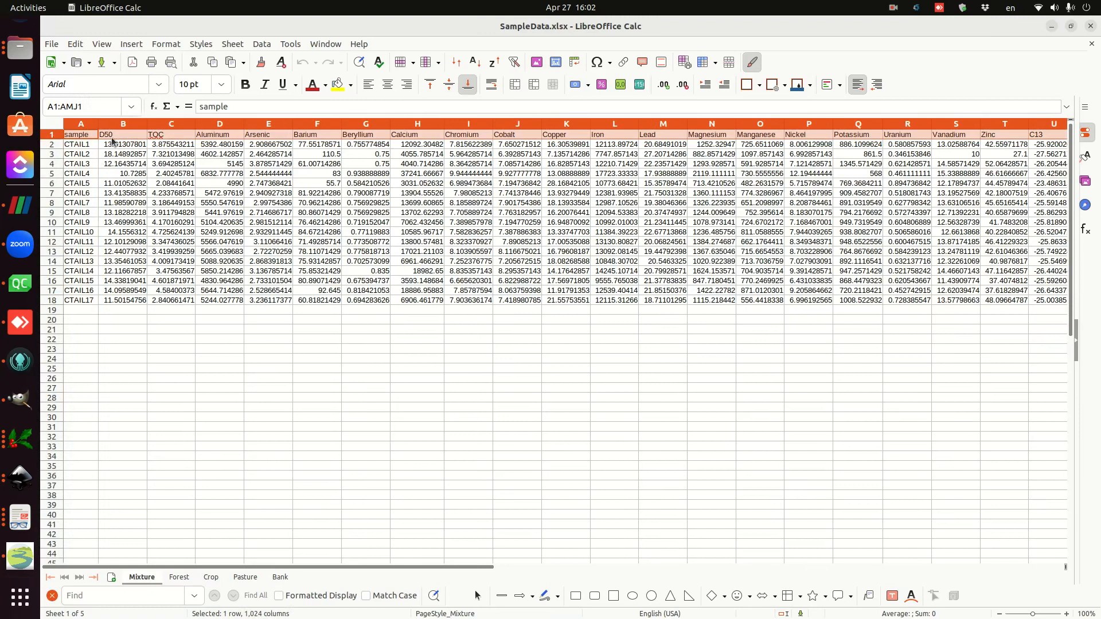
{"action": "left_click", "coordinate": [113, 137]}
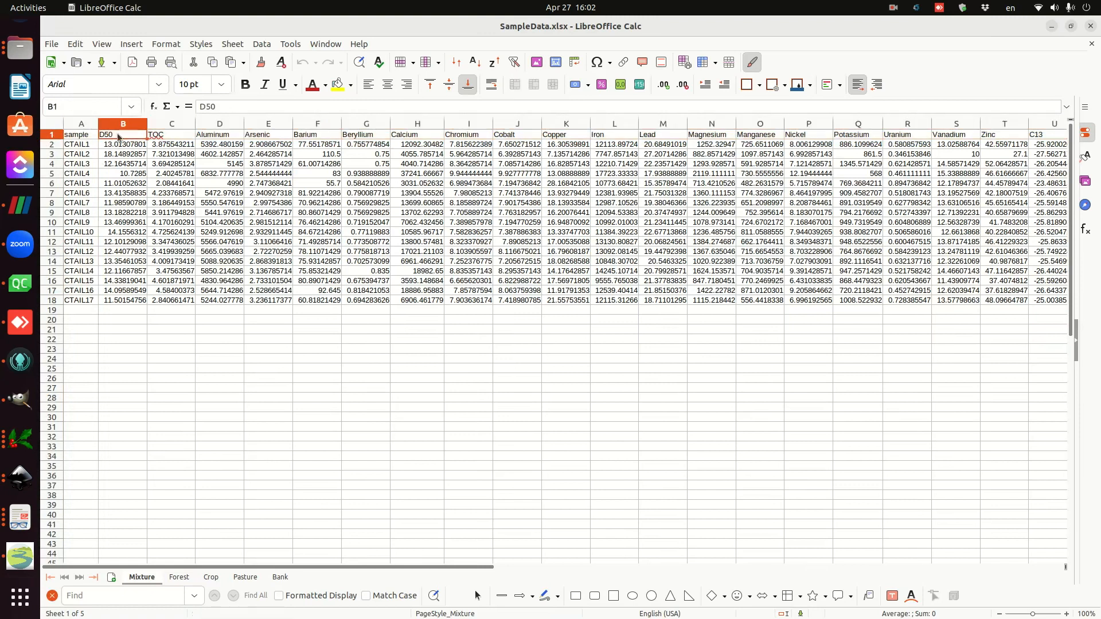
{"action": "left_click", "coordinate": [167, 137]}
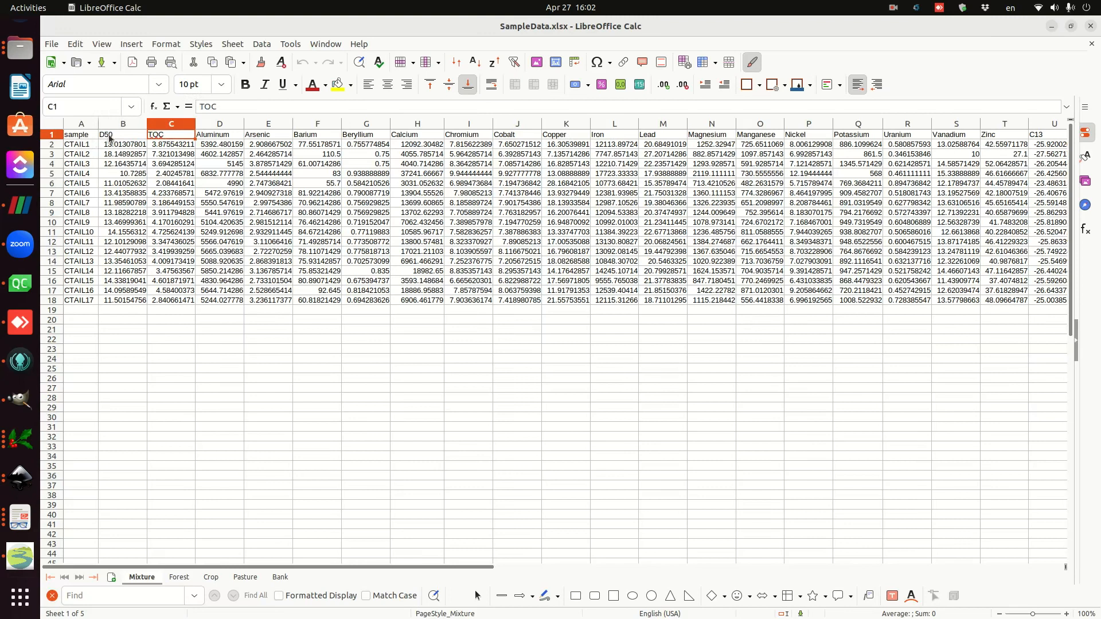
{"action": "left_click", "coordinate": [52, 135]}
{"action": "left_click", "coordinate": [137, 138]}
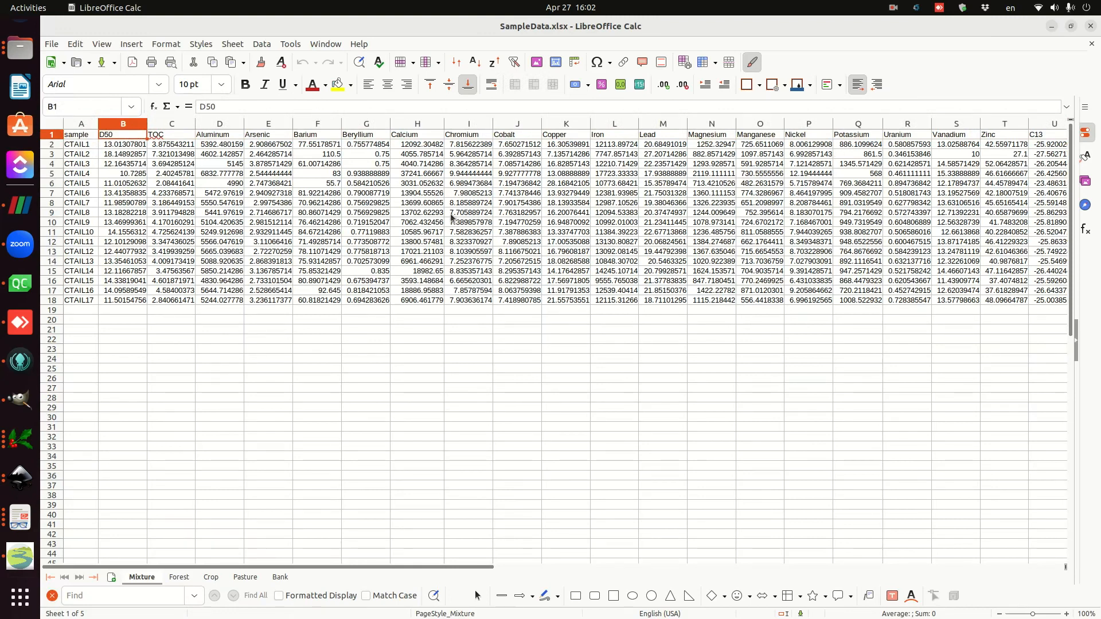
{"action": "left_click", "coordinate": [119, 148]}
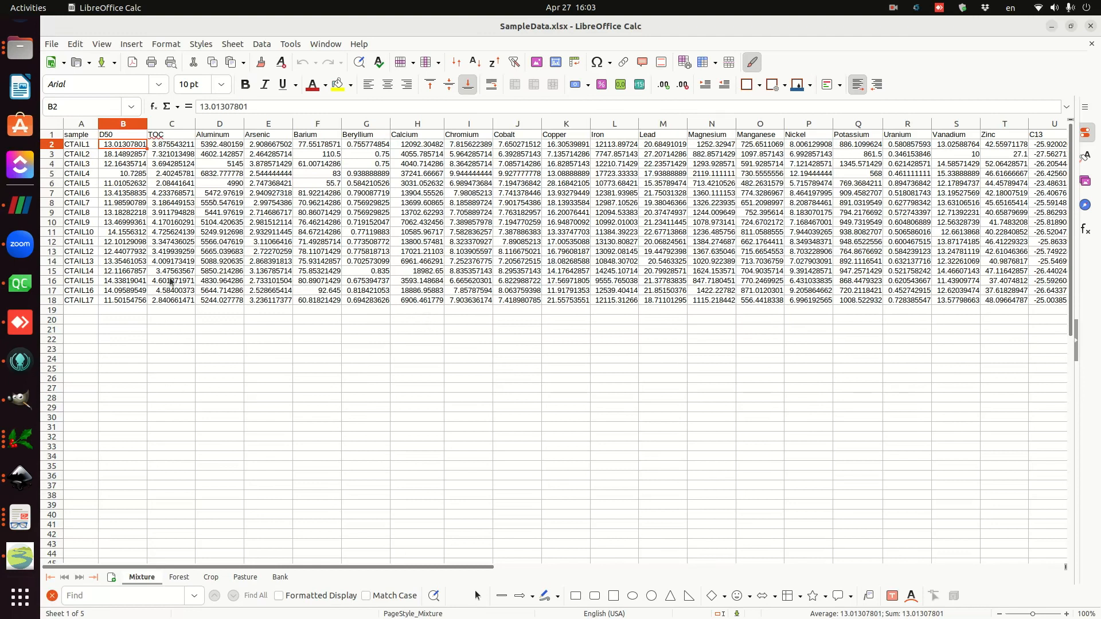
Compare the layout of the Forest sheet with the header row of the Mixture sheet.
{"action": "left_click", "coordinate": [179, 578]}
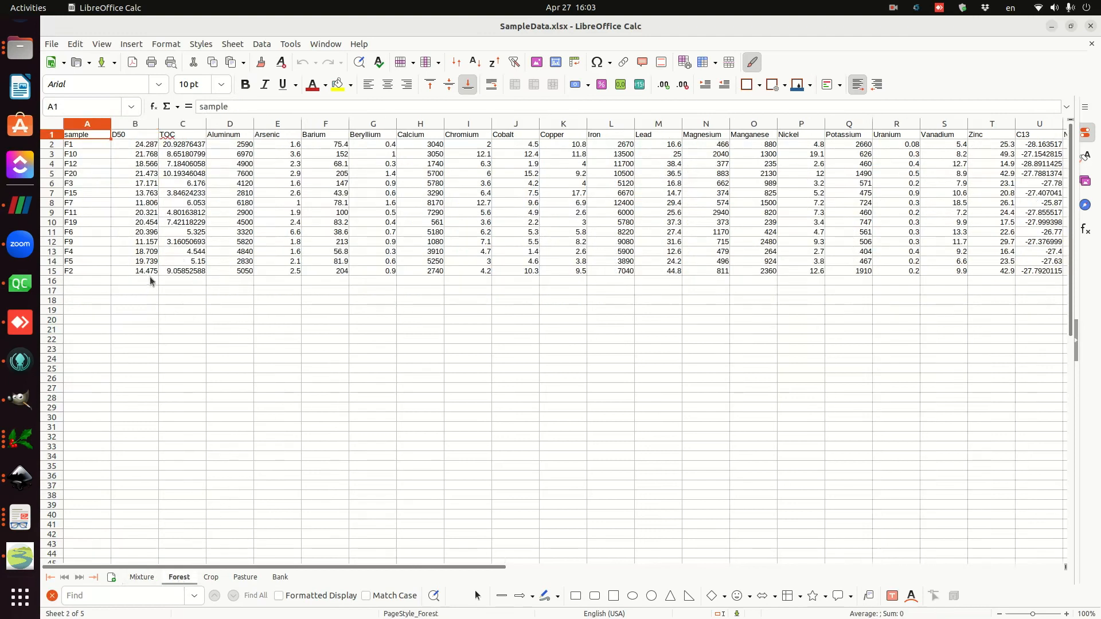
{"action": "left_click", "coordinate": [143, 582]}
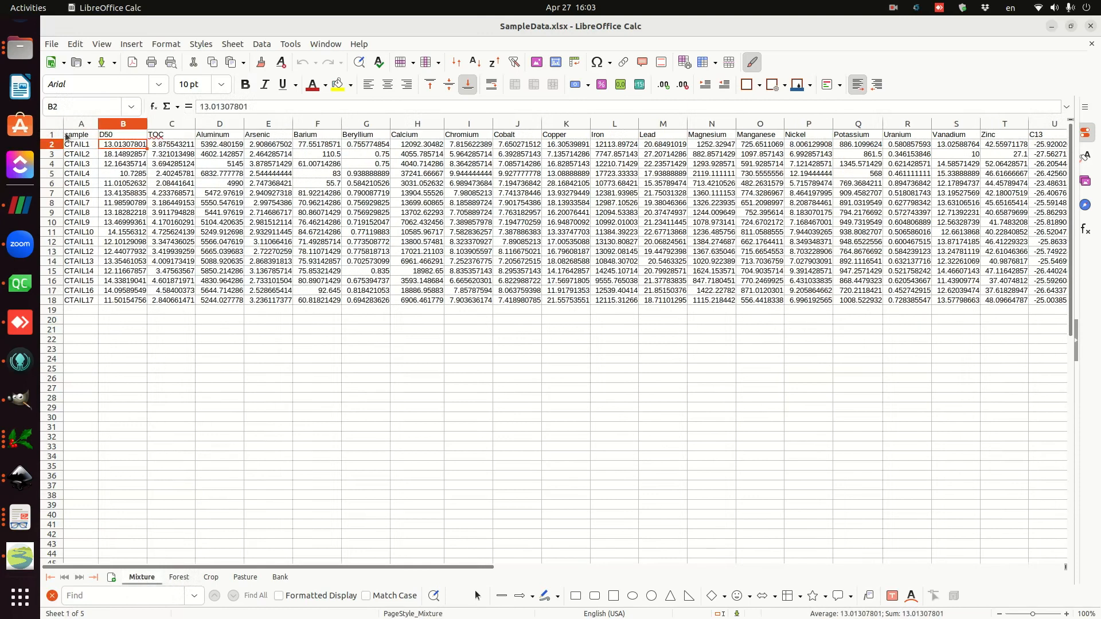
{"action": "left_click", "coordinate": [51, 135]}
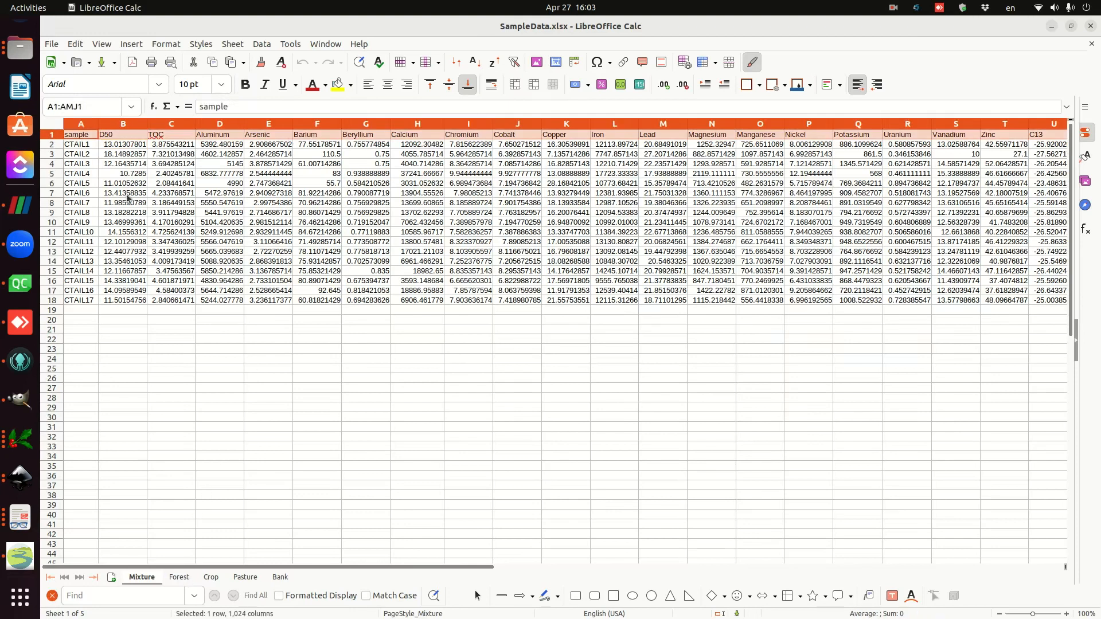
{"action": "left_click", "coordinate": [123, 138]}
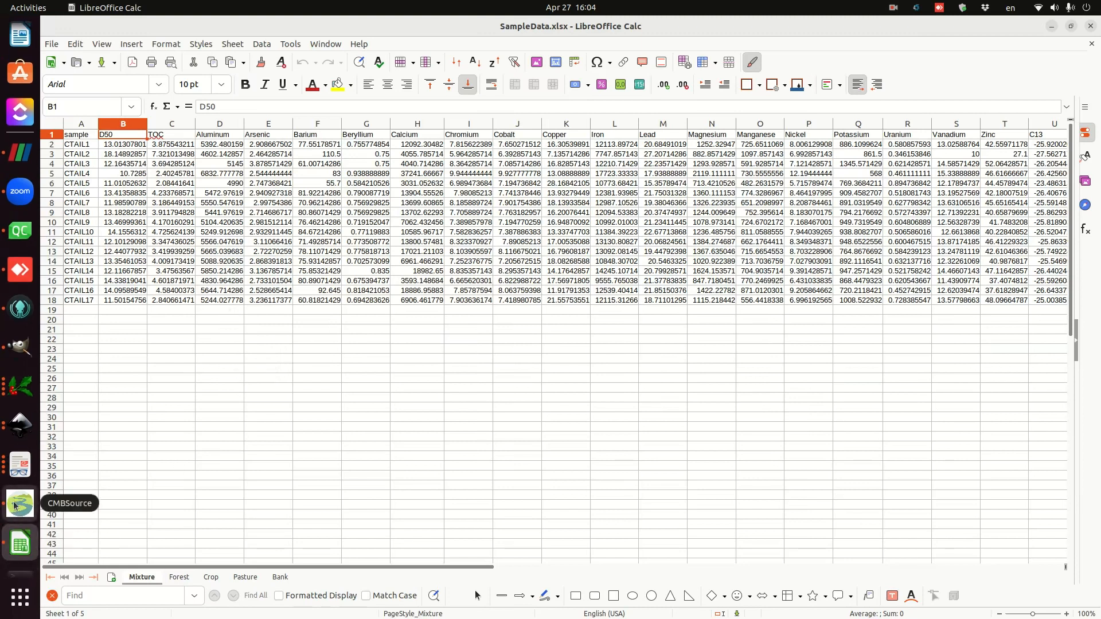
Switch to SedSAT and start importing data from an Excel file.
{"action": "left_click", "coordinate": [16, 505]}
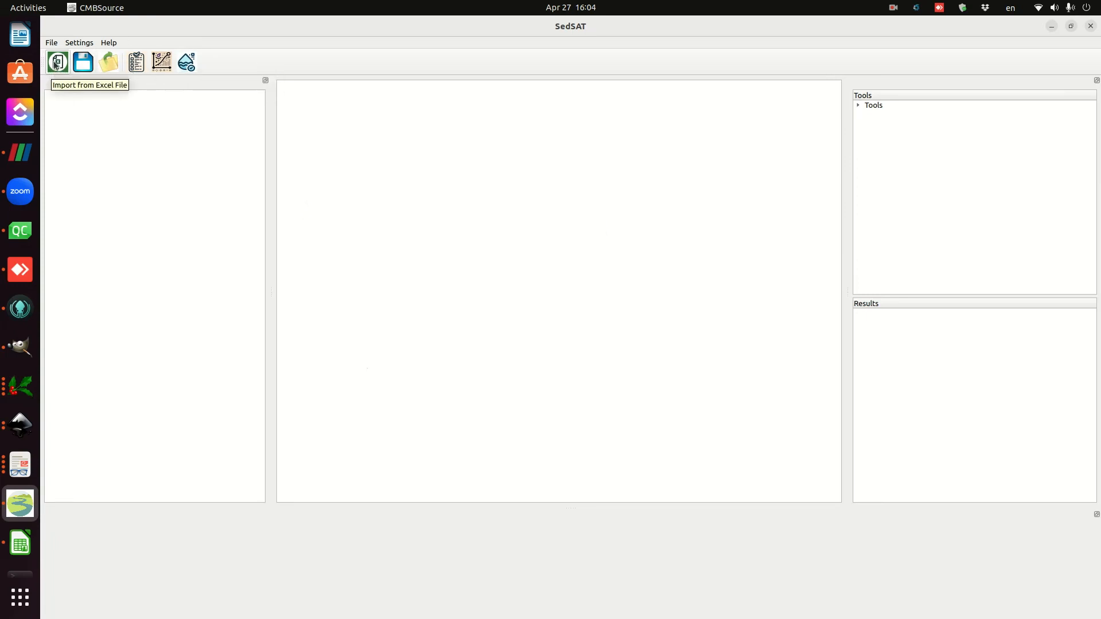
{"action": "left_click", "coordinate": [53, 44]}
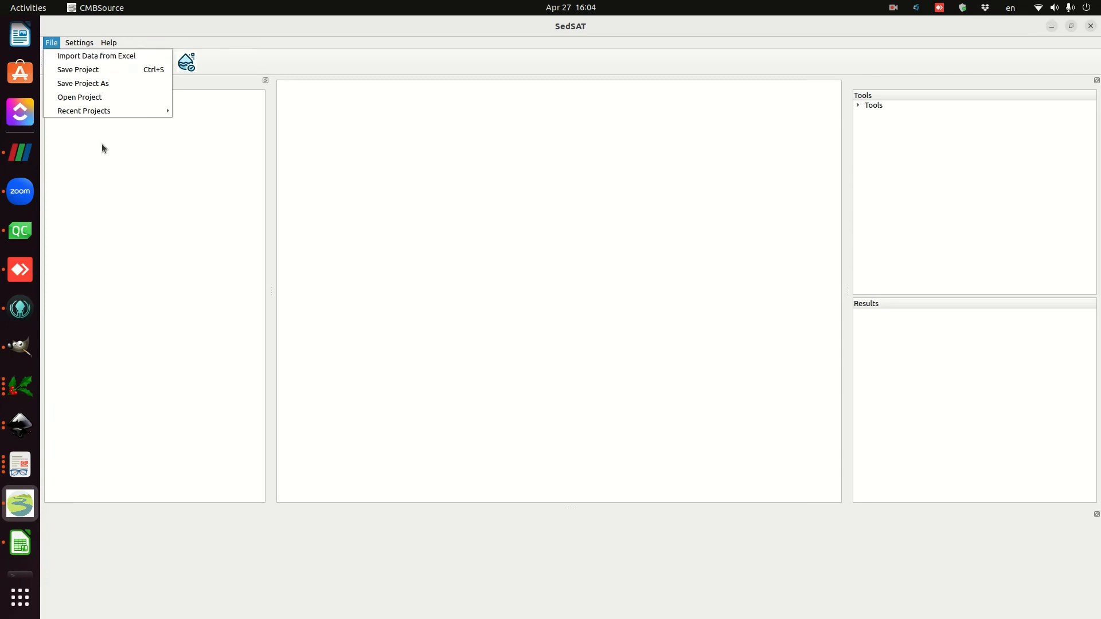
{"action": "left_click", "coordinate": [66, 76]}
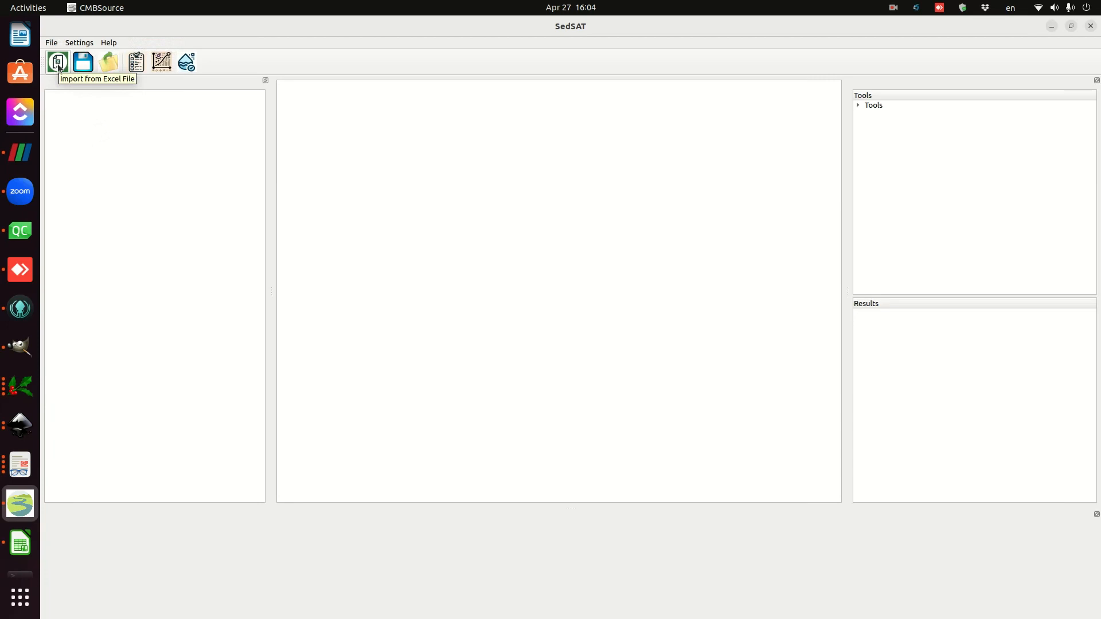
{"action": "left_click", "coordinate": [58, 63]}
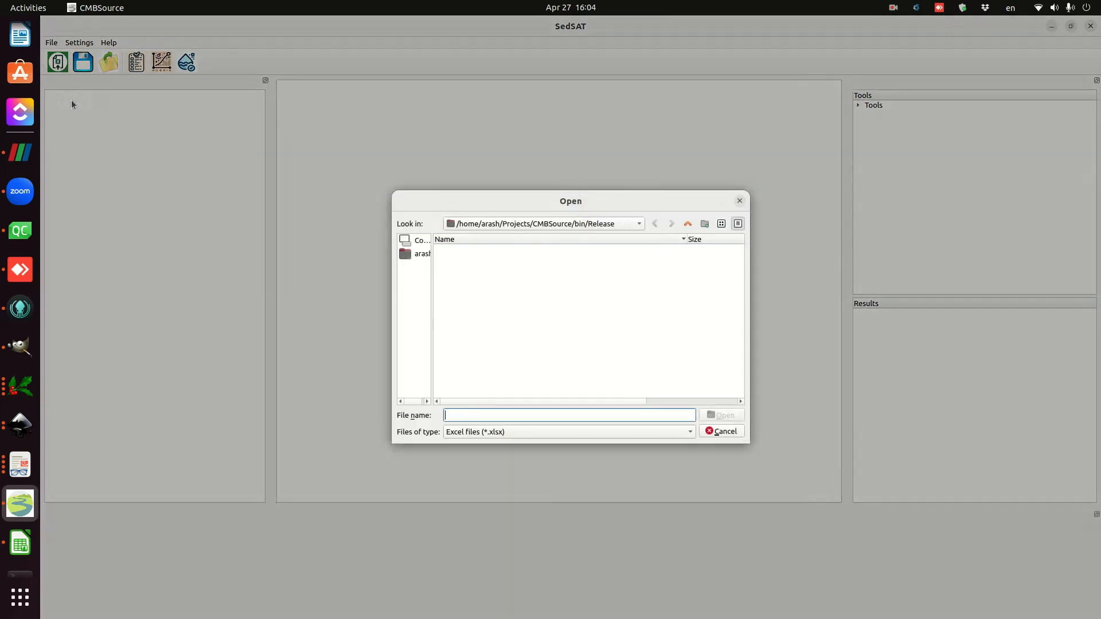
Browse to the SourceIDDataForCMBSource folder inside the home directory's Dropbox folder.
{"action": "left_click", "coordinate": [689, 225]}
{"action": "left_click", "coordinate": [689, 225]}
{"action": "left_click", "coordinate": [689, 225]}
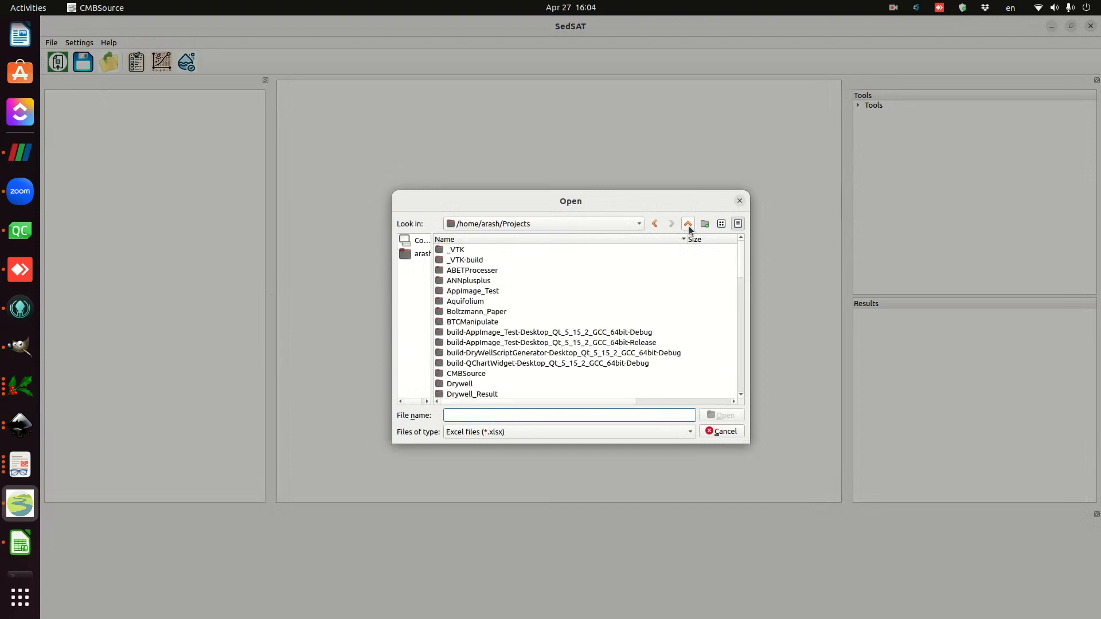
{"action": "left_click", "coordinate": [689, 225]}
{"action": "double_click", "coordinate": [468, 281]}
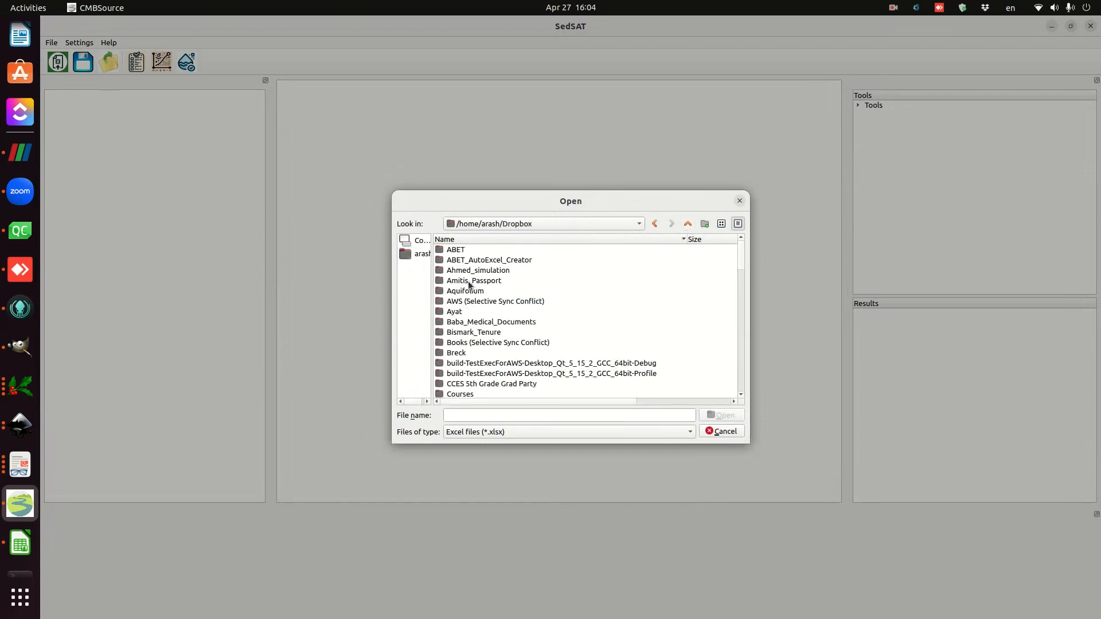
{"action": "scroll", "coordinate": [462, 335], "scroll_direction": "down", "scroll_amount": 3}
{"action": "scroll", "coordinate": [461, 336], "scroll_direction": "down", "scroll_amount": 12}
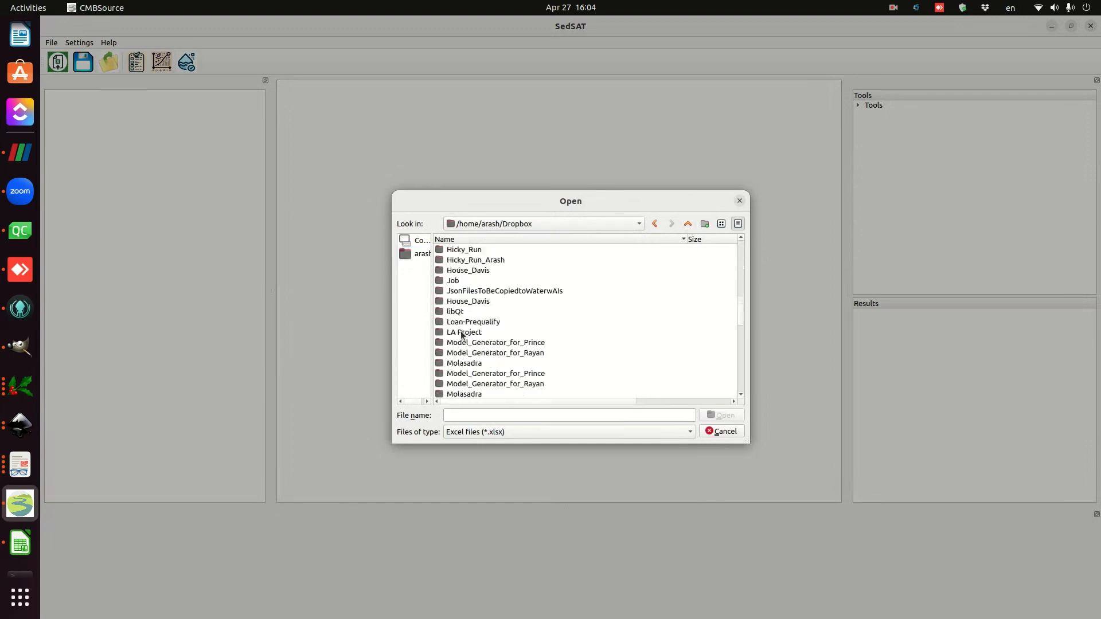
{"action": "scroll", "coordinate": [462, 335], "scroll_direction": "down", "scroll_amount": 2}
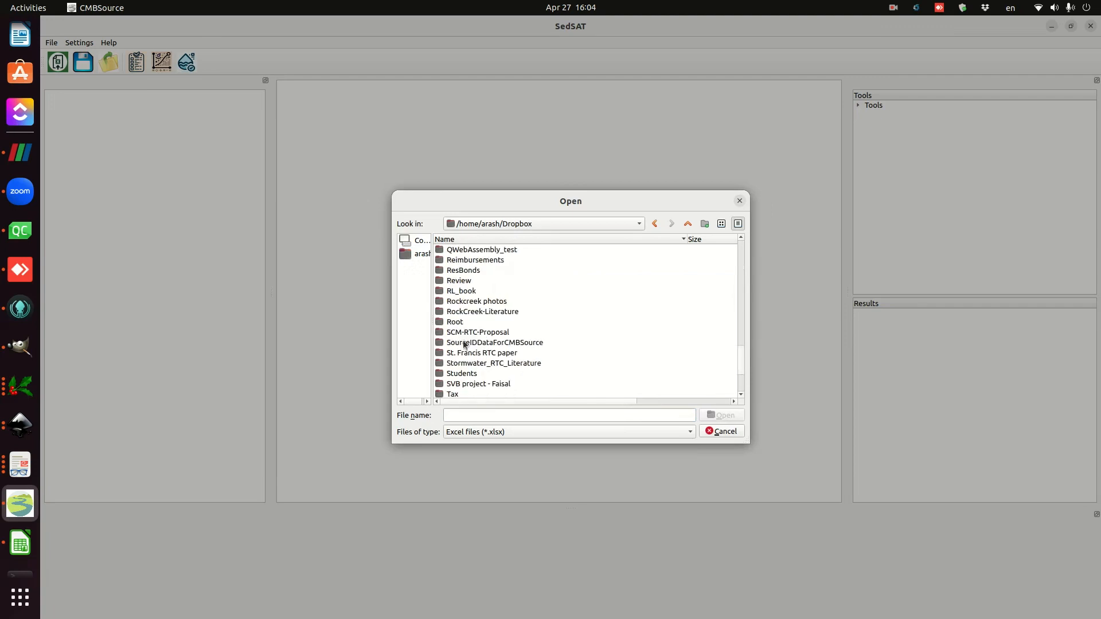
{"action": "double_click", "coordinate": [467, 344]}
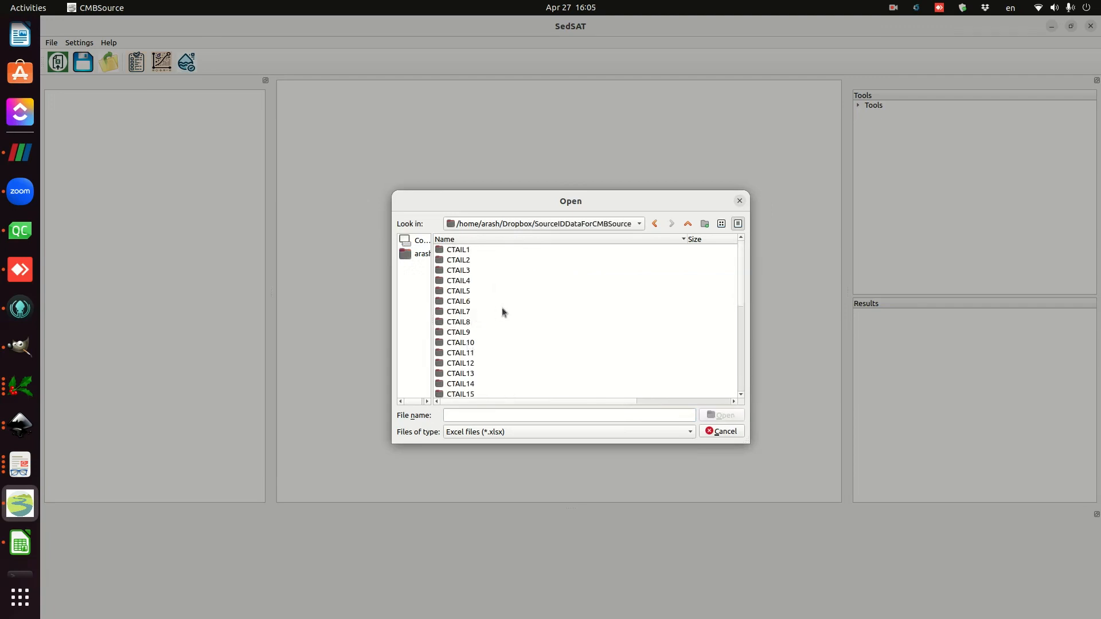
Open SampleData.xlsx as the Excel file to import.
{"action": "scroll", "coordinate": [499, 313], "scroll_direction": "down", "scroll_amount": 5}
{"action": "left_click", "coordinate": [477, 303]}
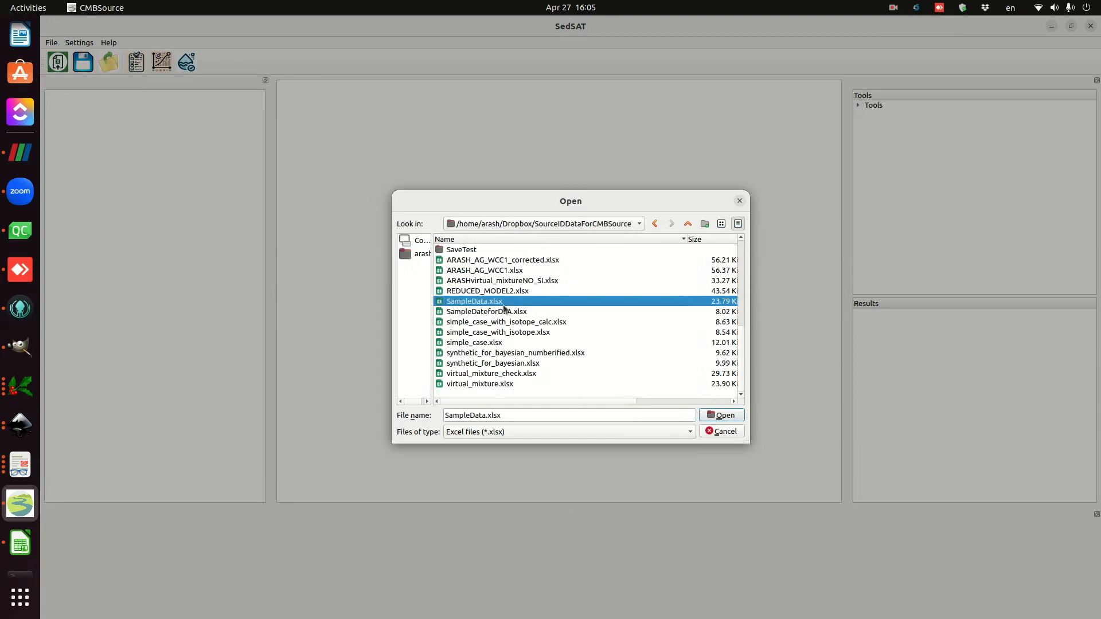
{"action": "left_click", "coordinate": [729, 416]}
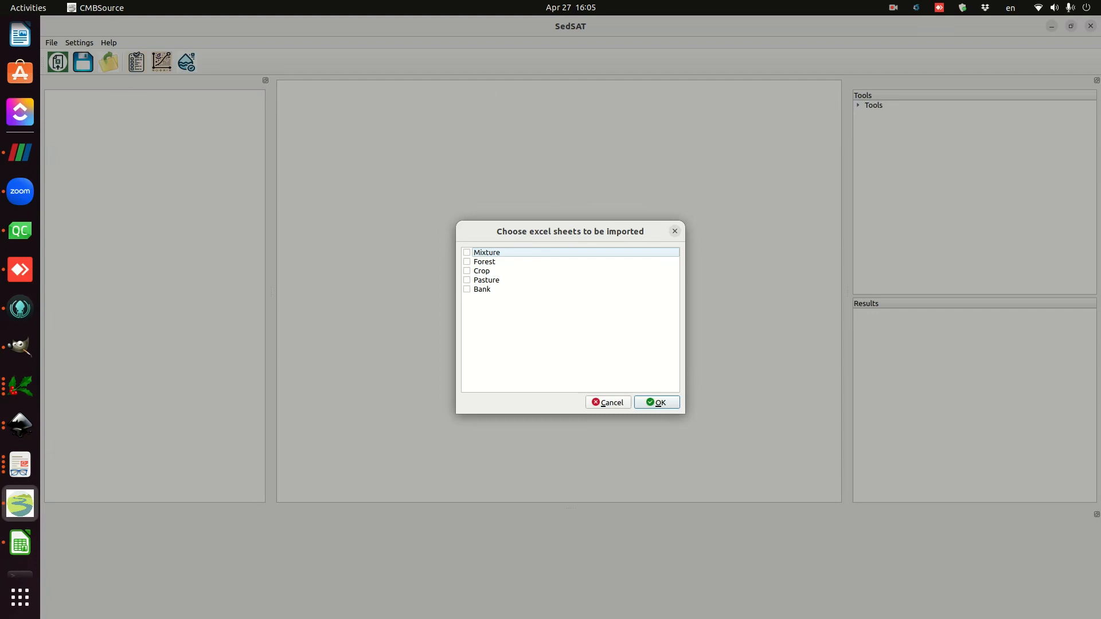
Import the Mixture, Forest, Crop, Pasture and Bank sheets, with Mixture as the target and the others as sources, and dismiss the notice.
{"action": "left_click", "coordinate": [467, 252]}
{"action": "left_click", "coordinate": [468, 280]}
{"action": "left_click", "coordinate": [468, 290]}
{"action": "left_click", "coordinate": [655, 404]}
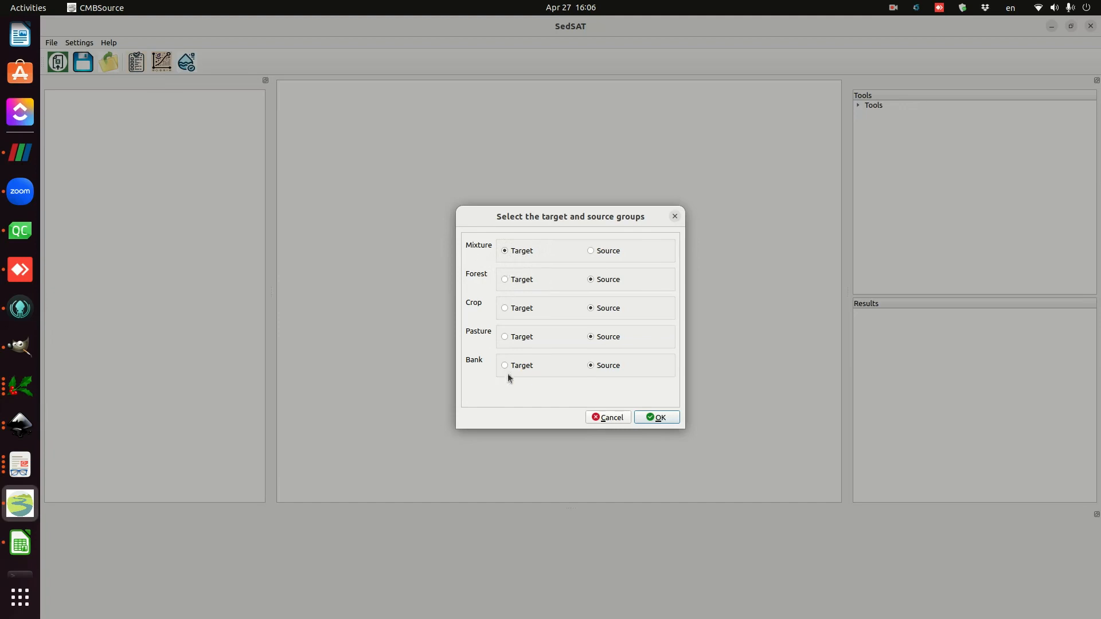
{"action": "left_click", "coordinate": [659, 418]}
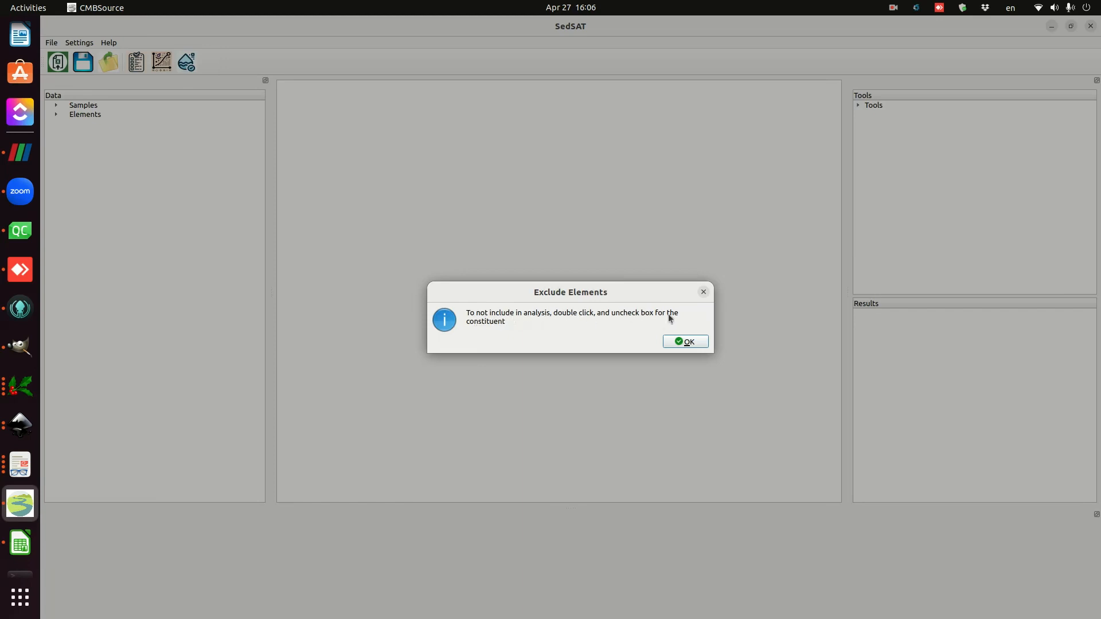
{"action": "left_click", "coordinate": [686, 342]}
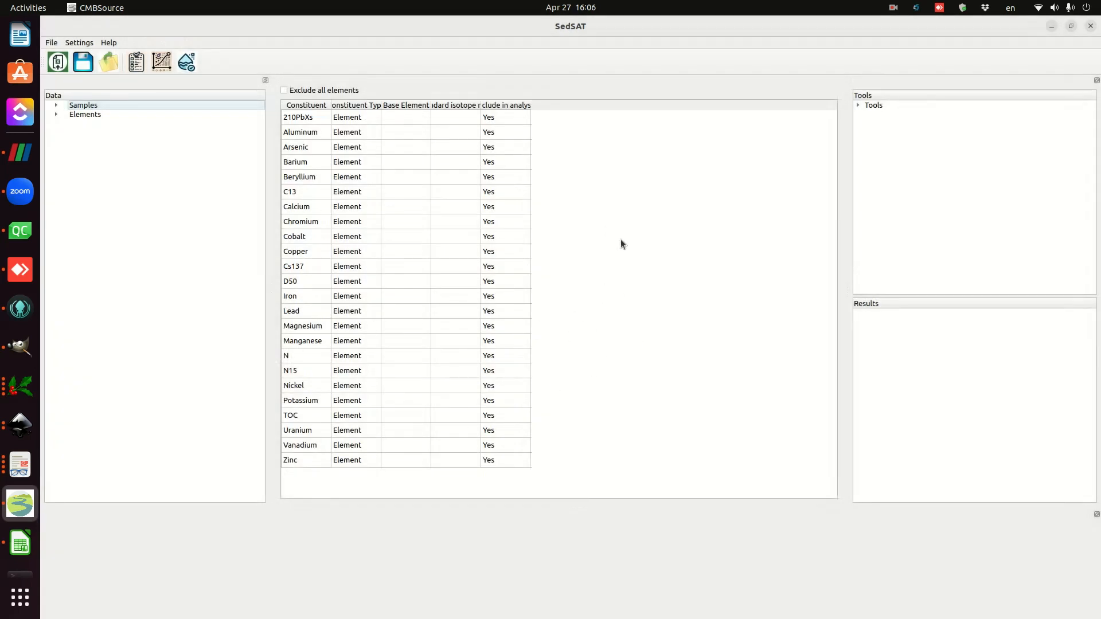
Widen the Constituent Type, Base Element, Standard isotope ratio and Include in analysis columns so their full headings fit.
{"action": "left_click_drag", "start_coordinate": [481, 105], "coordinate": [532, 105]}
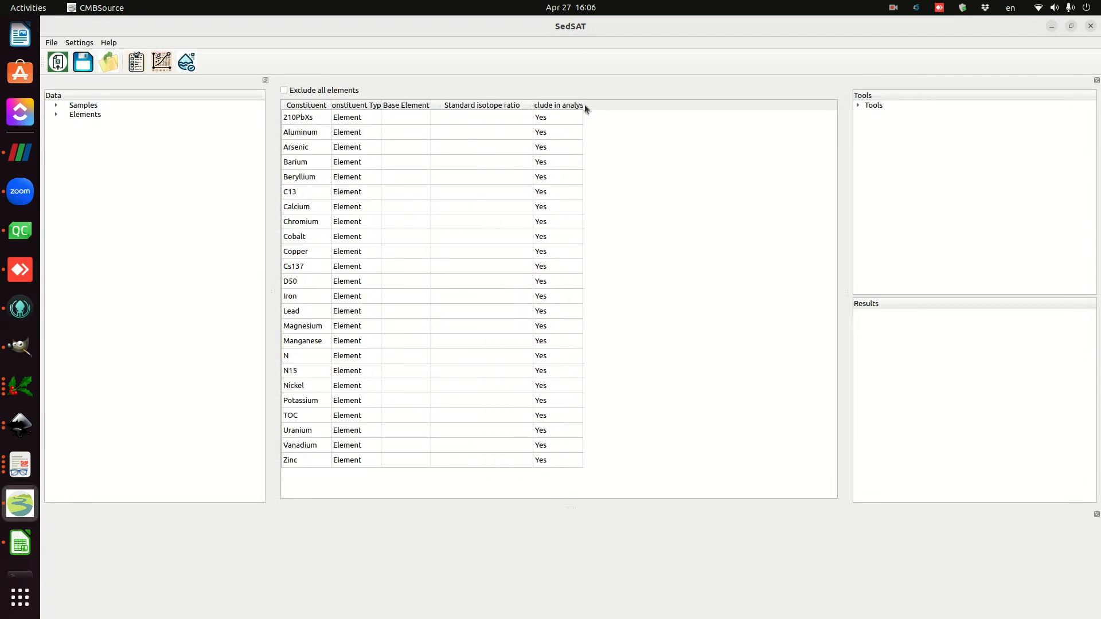
{"action": "left_click_drag", "start_coordinate": [582, 104], "coordinate": [627, 105]}
{"action": "left_click_drag", "start_coordinate": [431, 105], "coordinate": [444, 105]}
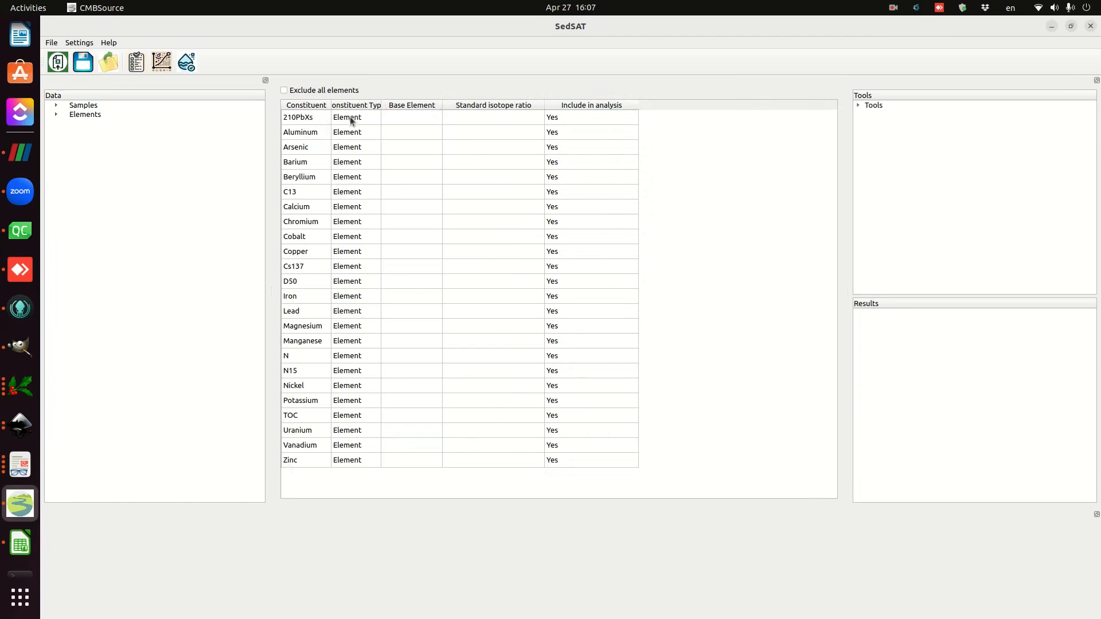
{"action": "left_click_drag", "start_coordinate": [381, 105], "coordinate": [417, 105]}
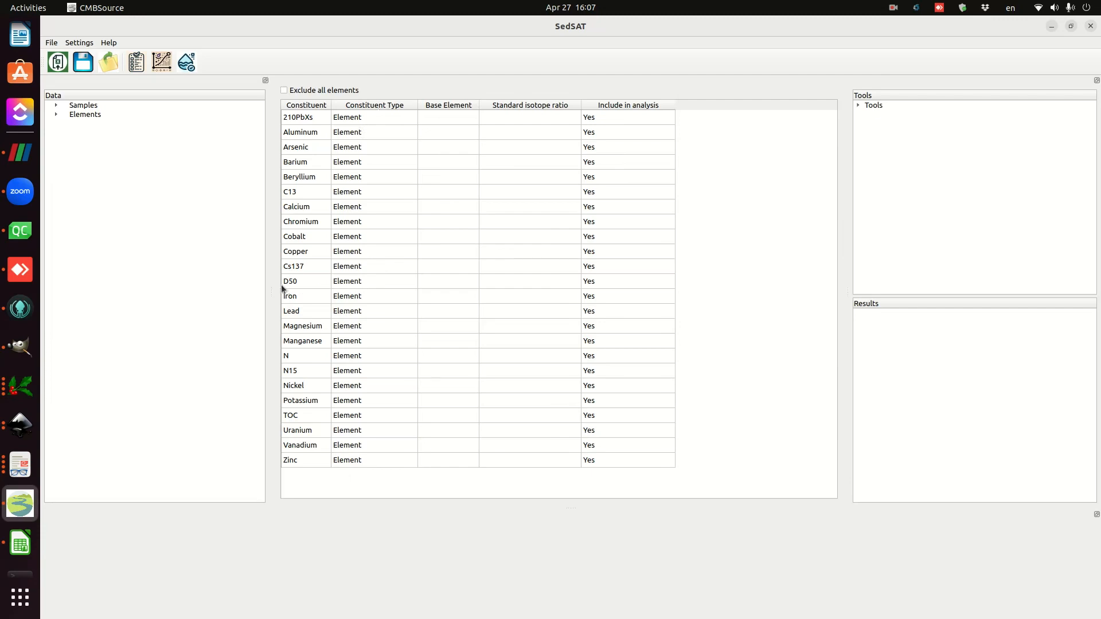
Set the constituent type of D50 to Particle Size.
{"action": "left_click", "coordinate": [353, 280]}
{"action": "left_click", "coordinate": [370, 281]}
{"action": "left_click", "coordinate": [373, 283]}
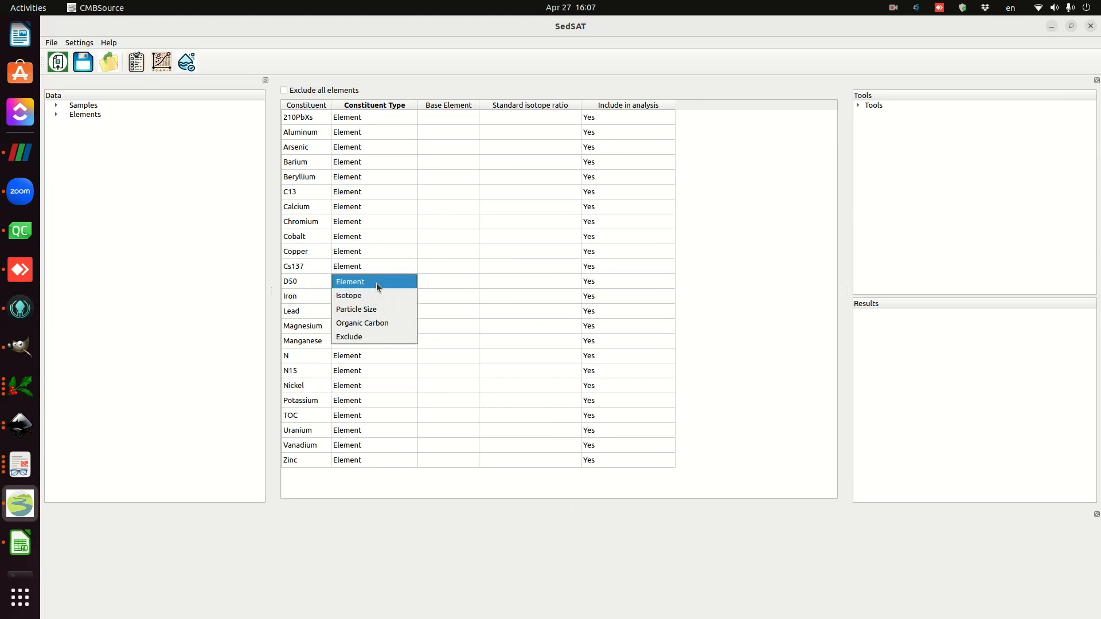
{"action": "left_click", "coordinate": [353, 314]}
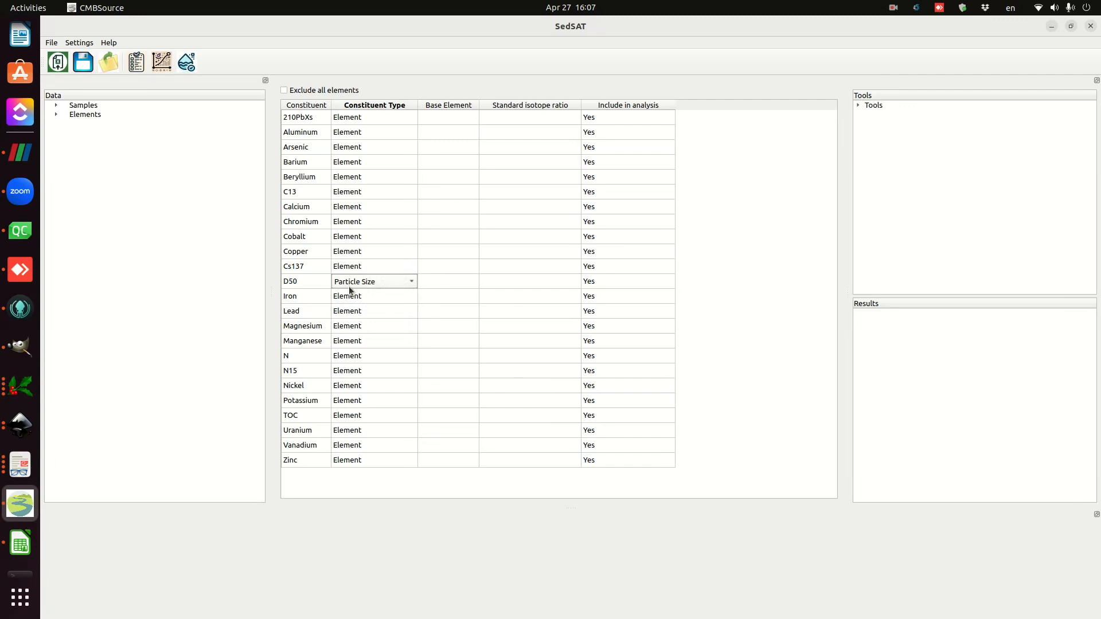
Set the constituent type of TOC to Organic Carbon.
{"action": "left_click", "coordinate": [344, 298]}
{"action": "left_click", "coordinate": [353, 283]}
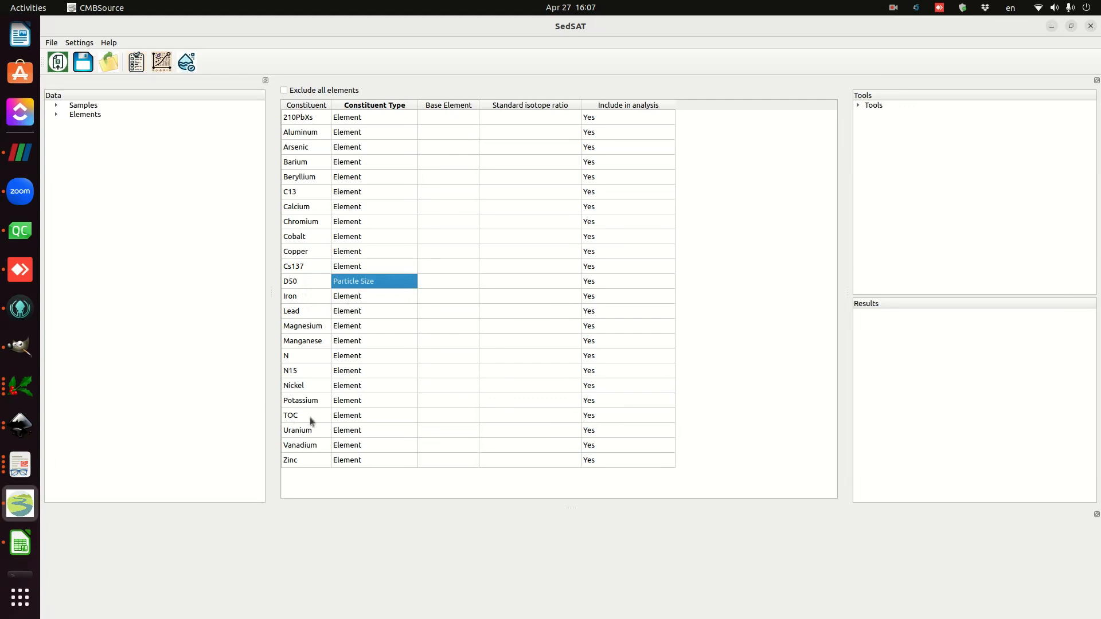
{"action": "left_click", "coordinate": [366, 414]}
{"action": "left_click", "coordinate": [368, 415]}
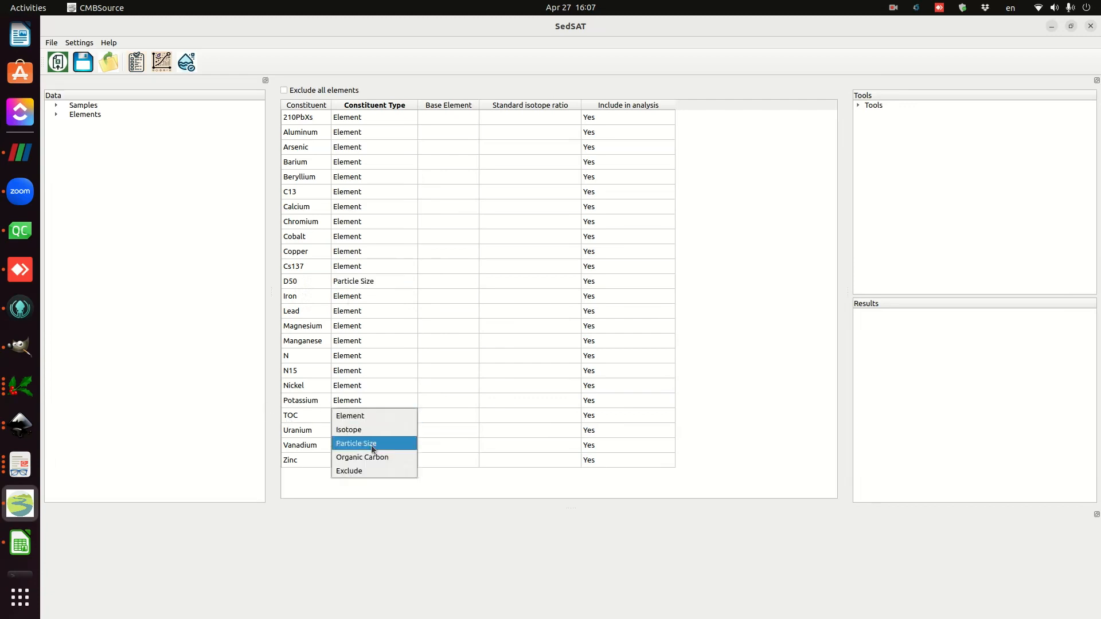
{"action": "left_click", "coordinate": [373, 459]}
{"action": "left_click", "coordinate": [354, 431]}
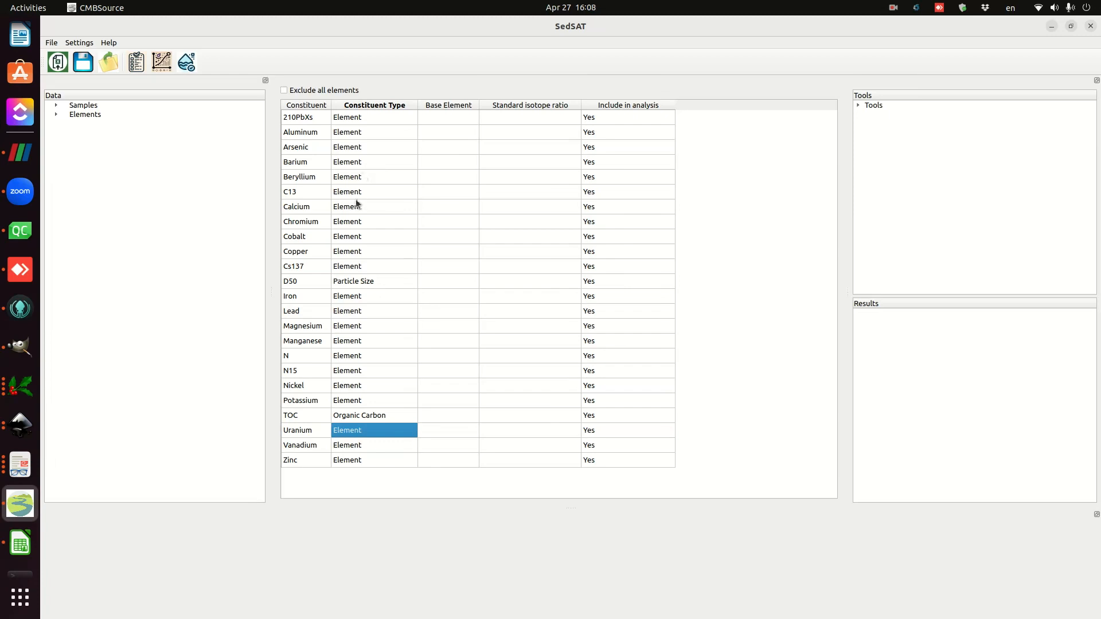
Set the constituent type of Iron to Exclude and switch its Include in analysis value to No.
{"action": "double_click", "coordinate": [364, 298]}
{"action": "left_click", "coordinate": [370, 298]}
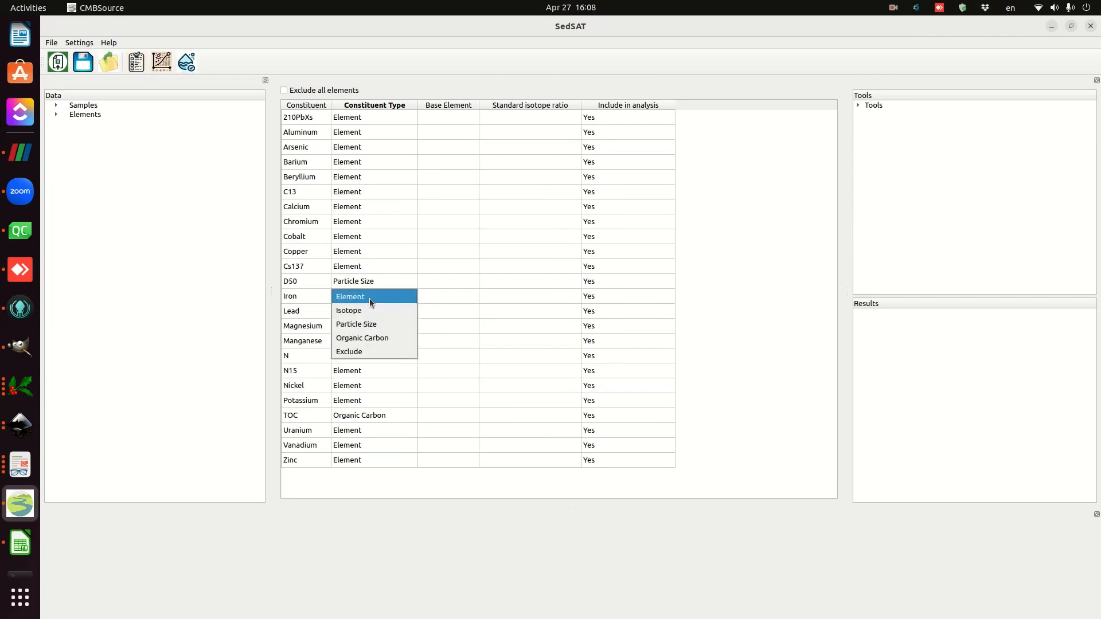
{"action": "left_click", "coordinate": [369, 352]}
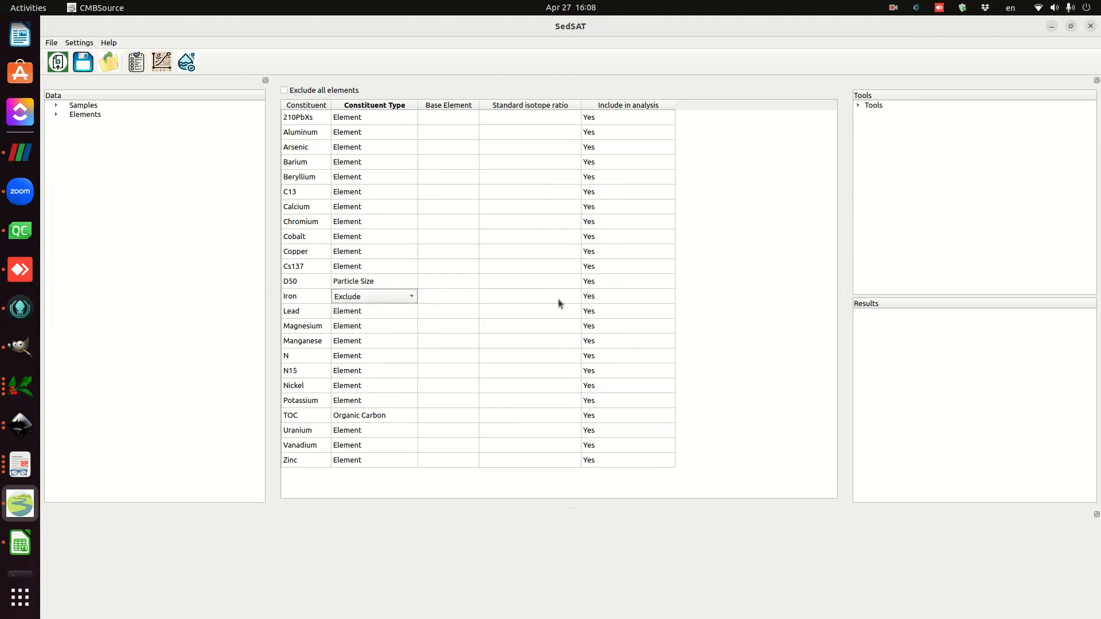
{"action": "left_click", "coordinate": [597, 296]}
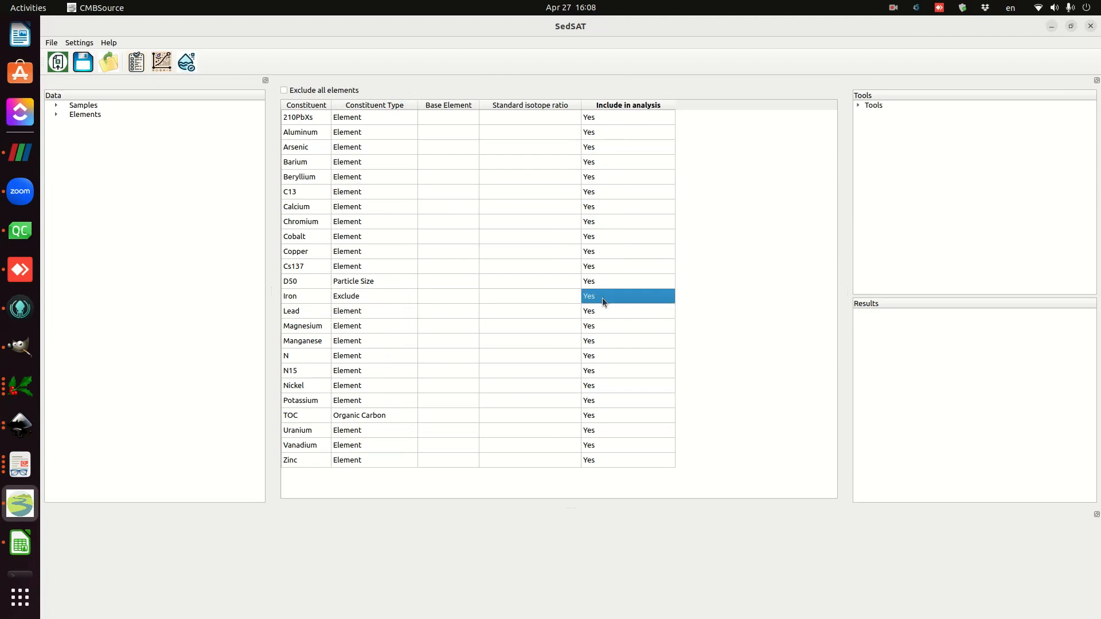
{"action": "left_click", "coordinate": [586, 297]}
{"action": "left_click", "coordinate": [592, 283]}
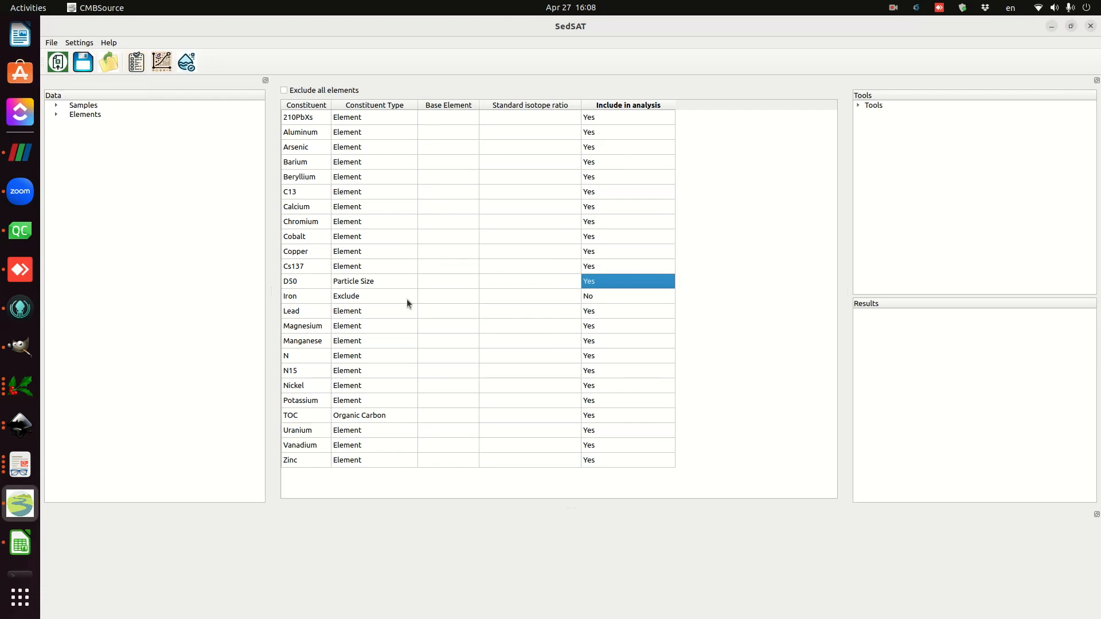
{"action": "left_click", "coordinate": [623, 297]}
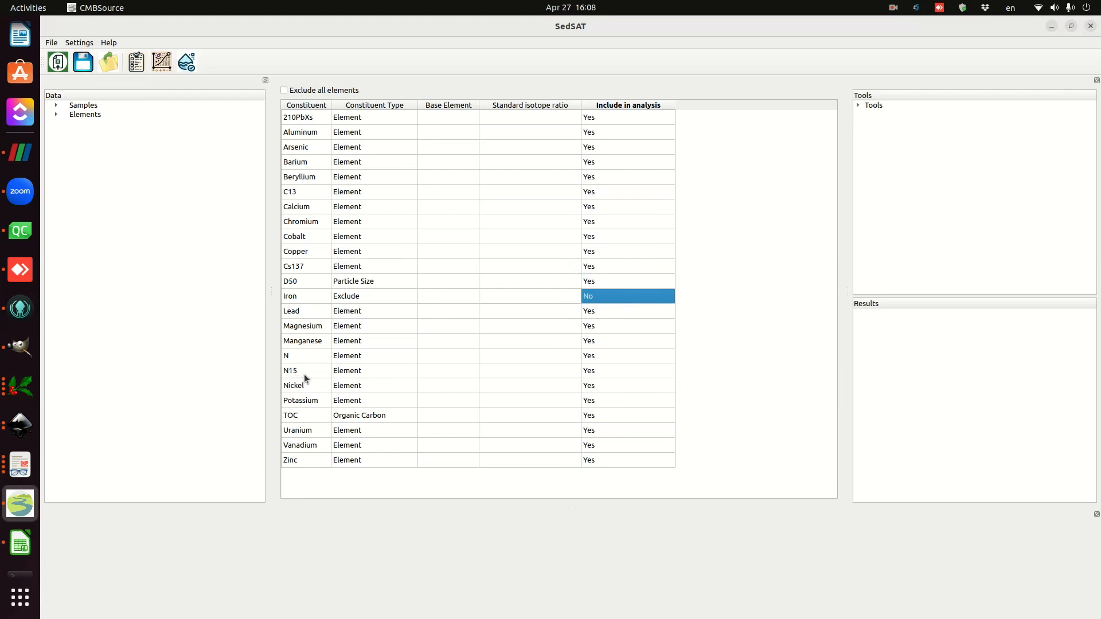
Set the constituent type of N15 to Isotope with N as its base element.
{"action": "left_click", "coordinate": [356, 372]}
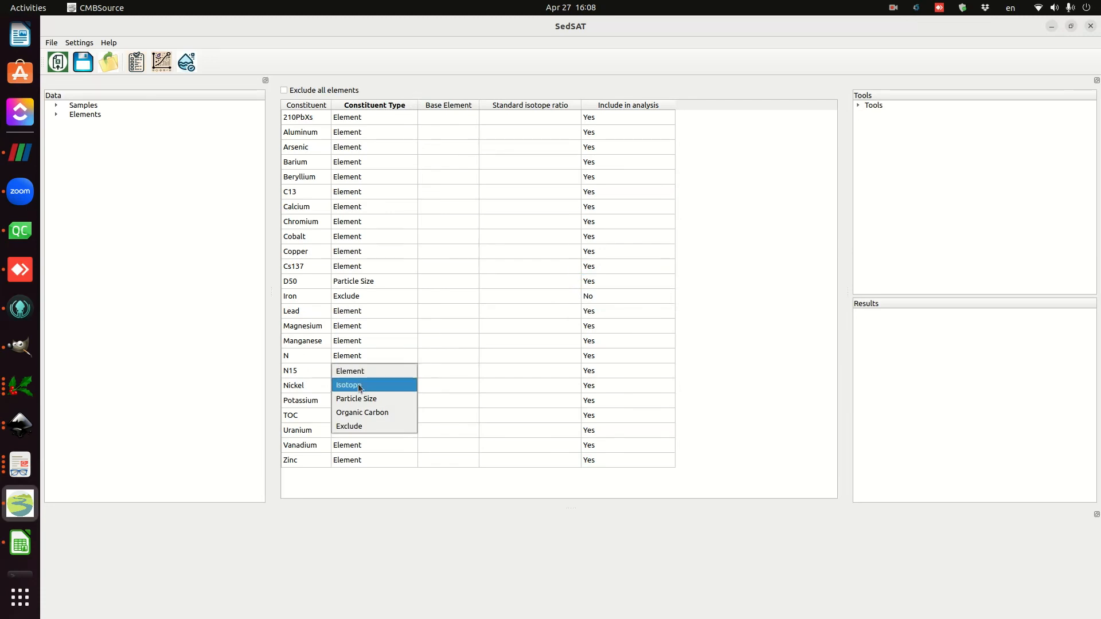
{"action": "left_click", "coordinate": [358, 384]}
{"action": "left_click", "coordinate": [438, 375]}
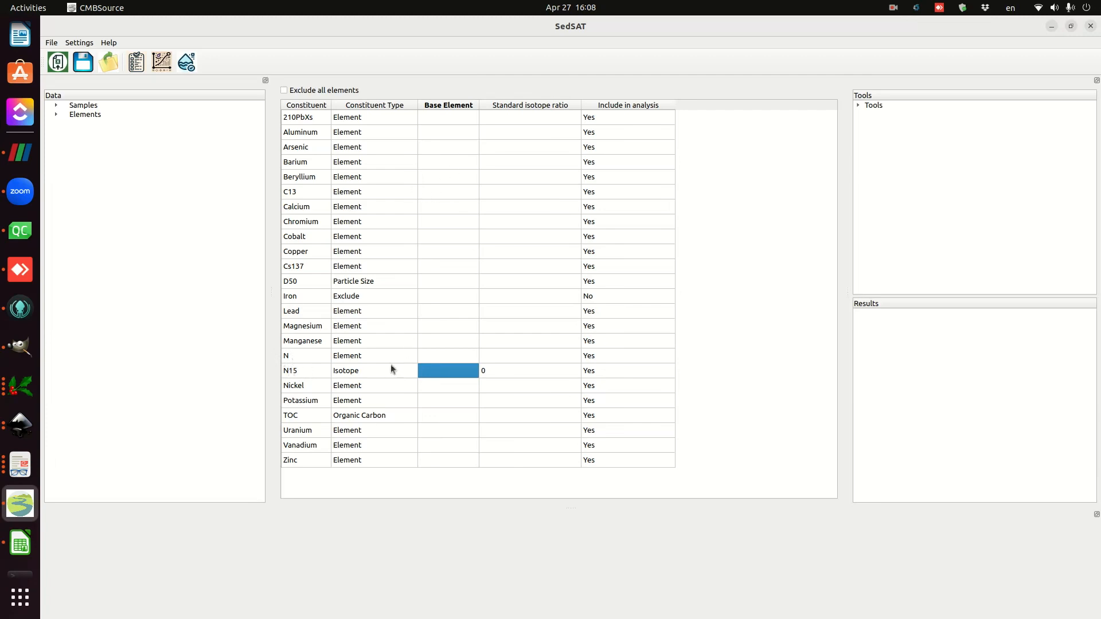
{"action": "left_click", "coordinate": [434, 368]}
{"action": "left_click", "coordinate": [438, 368]}
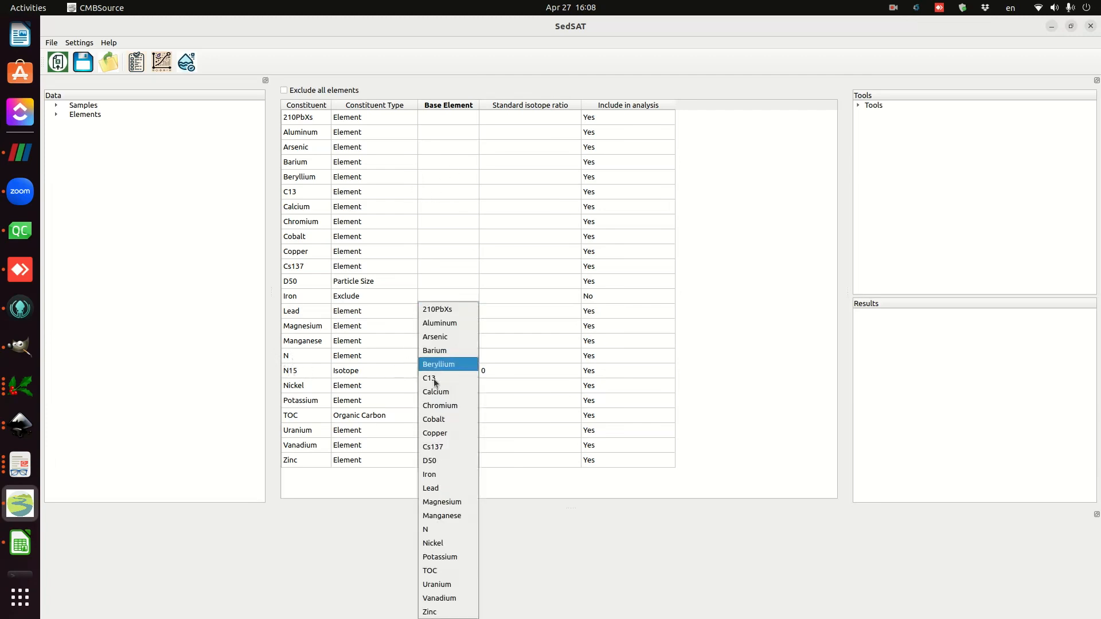
{"action": "left_click", "coordinate": [438, 530]}
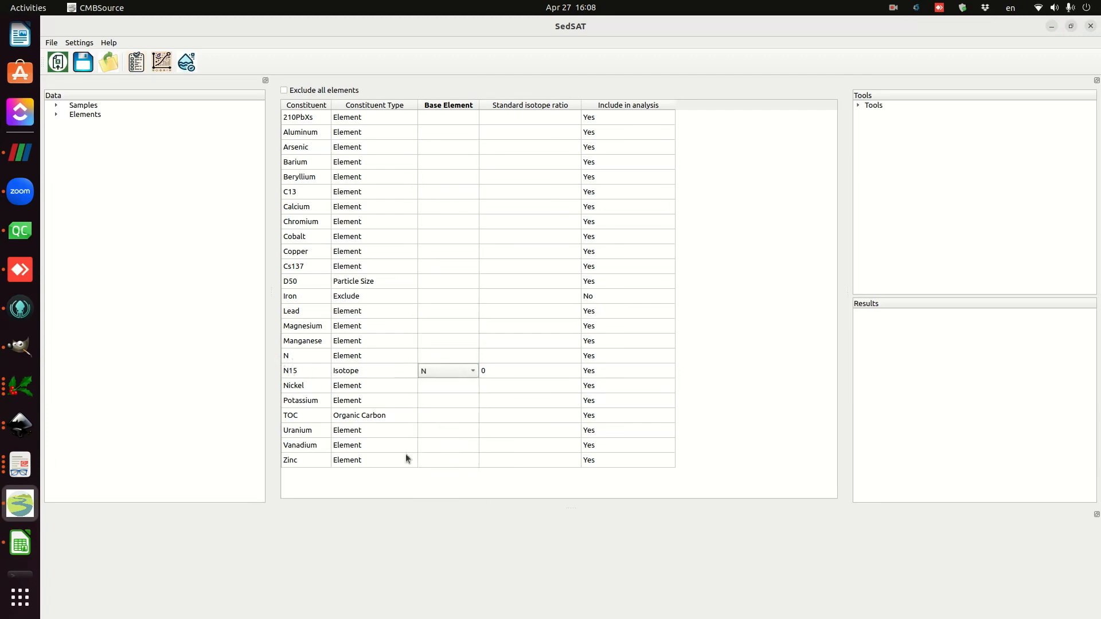
{"action": "left_click", "coordinate": [487, 374]}
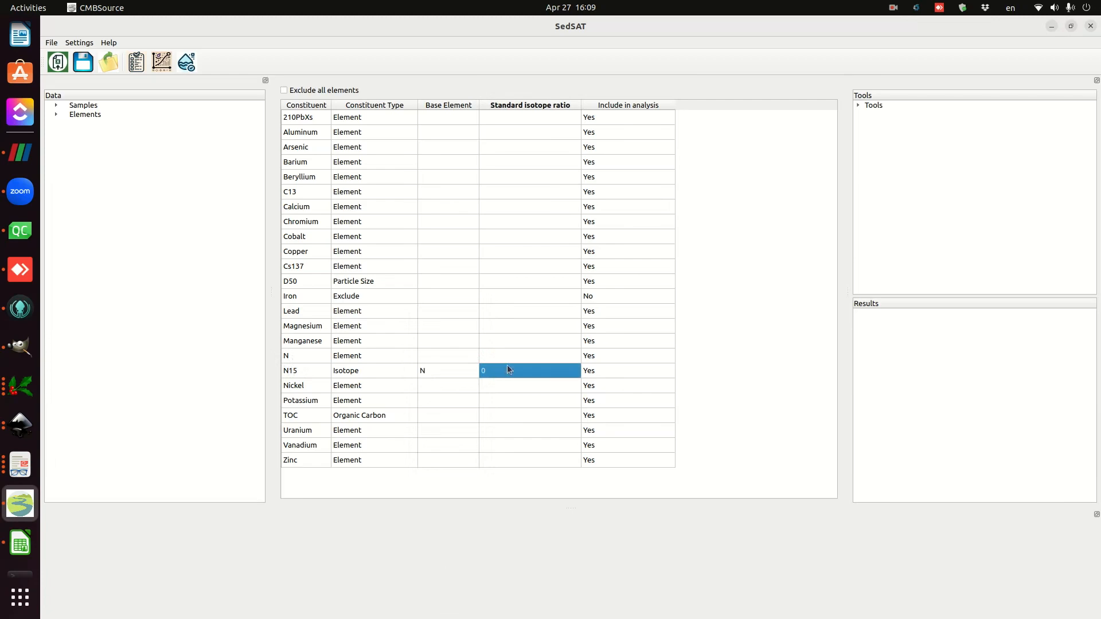
{"action": "left_click", "coordinate": [895, 8]}
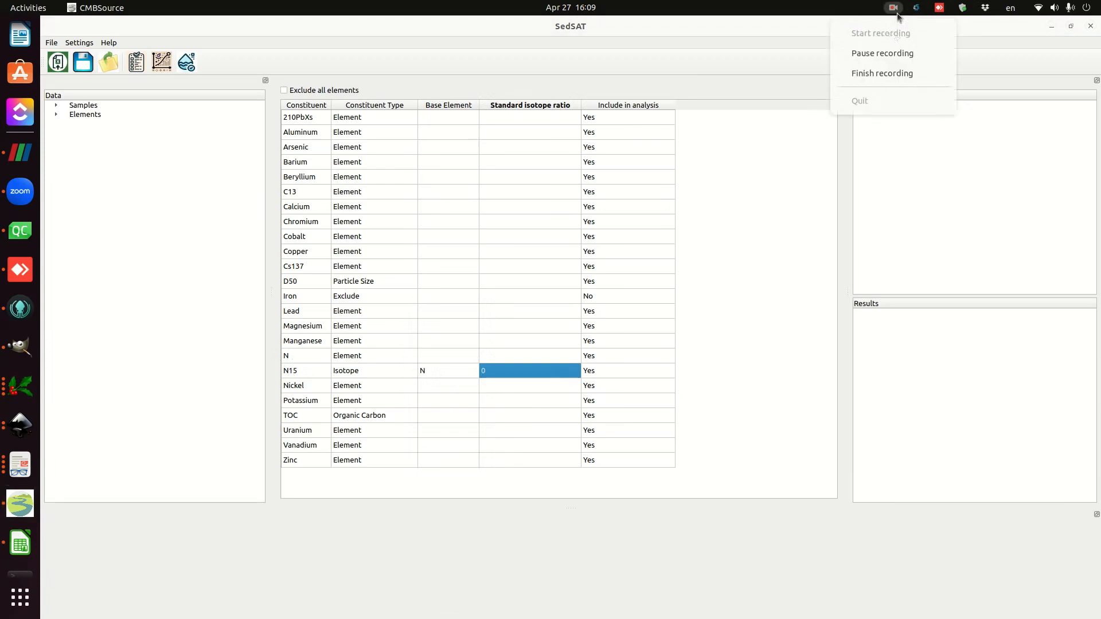
{"action": "left_click", "coordinate": [885, 54]}
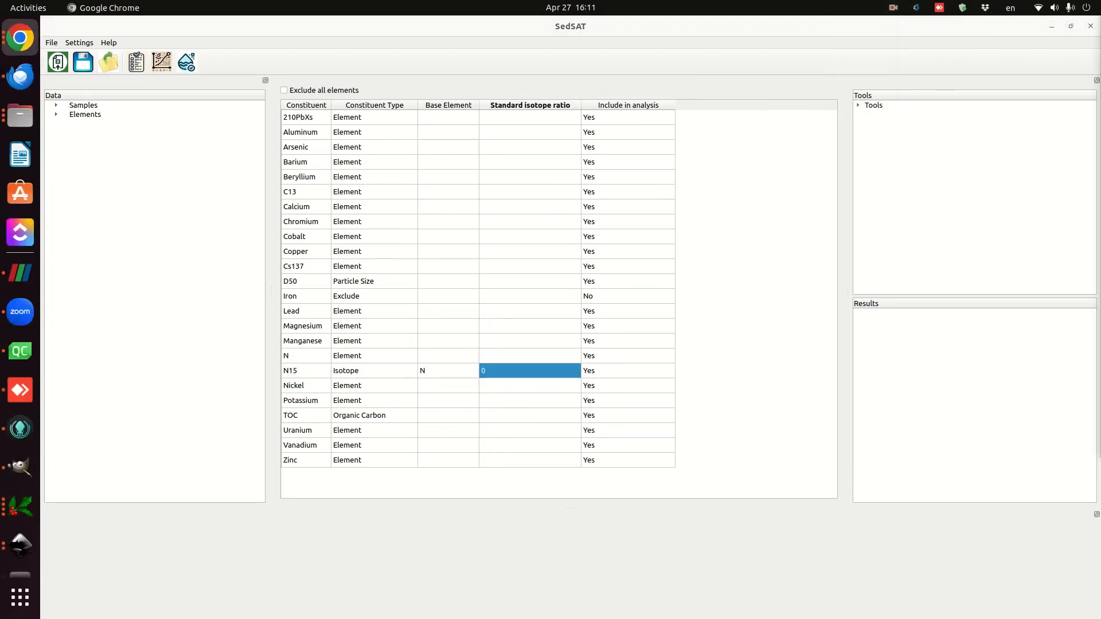
Copy the atmospheric value 0.003663 from the Wikipedia δ15N article in Chrome into N15's standard isotope ratio in SedSAT.
{"action": "left_click_drag", "start_coordinate": [1100, 11], "coordinate": [800, 76]}
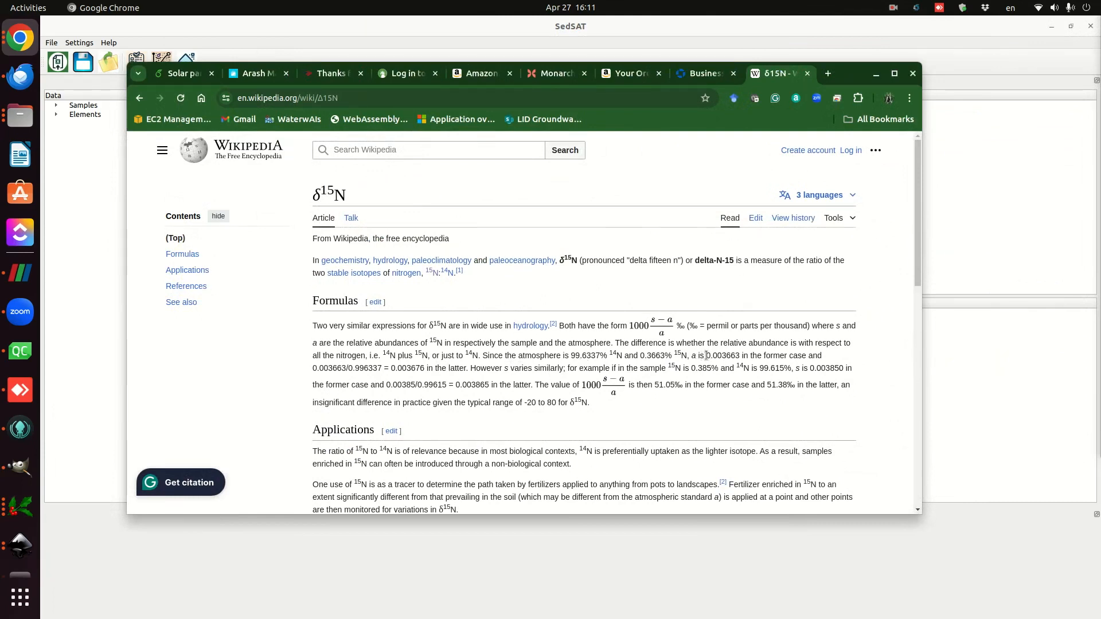
{"action": "left_click_drag", "start_coordinate": [706, 356], "coordinate": [740, 356]}
{"action": "key", "text": "ctrl+c"}
{"action": "left_click", "coordinate": [947, 225]}
{"action": "double_click", "coordinate": [534, 371]}
{"action": "key", "text": "ctrl+v"}
{"action": "key", "text": "Return"}
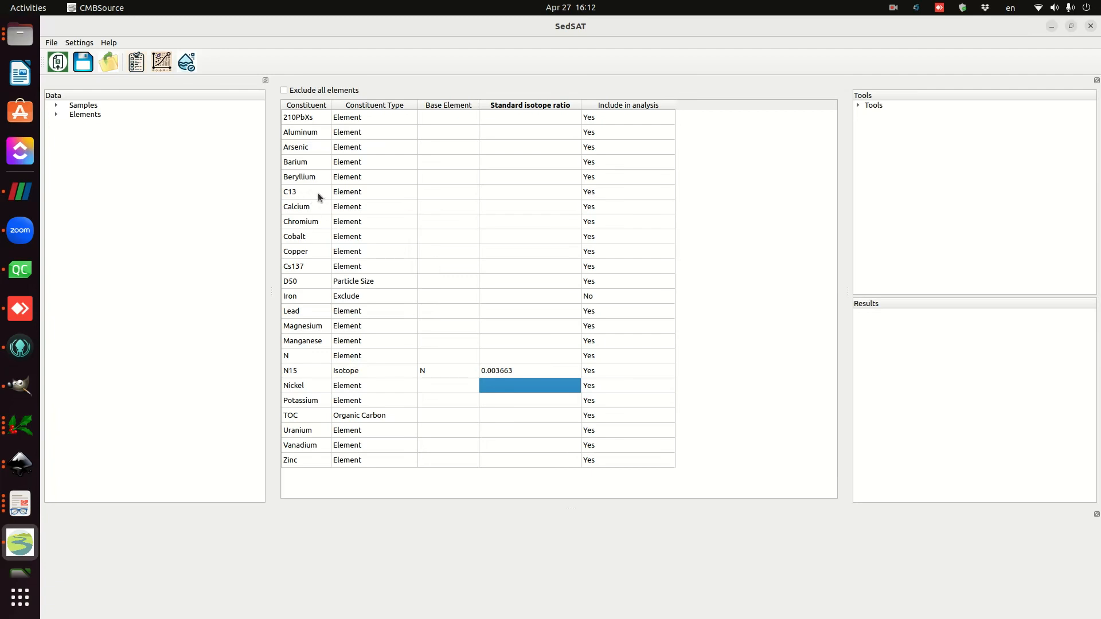
Set Include in analysis to No for C13.
{"action": "left_click", "coordinate": [587, 197]}
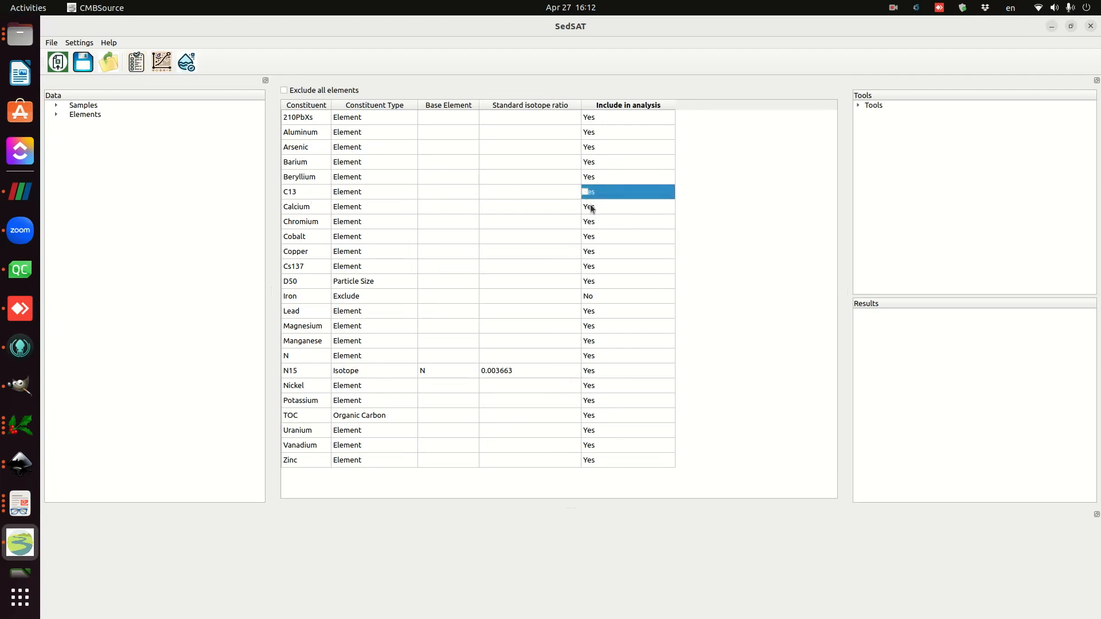
{"action": "left_click", "coordinate": [589, 208]}
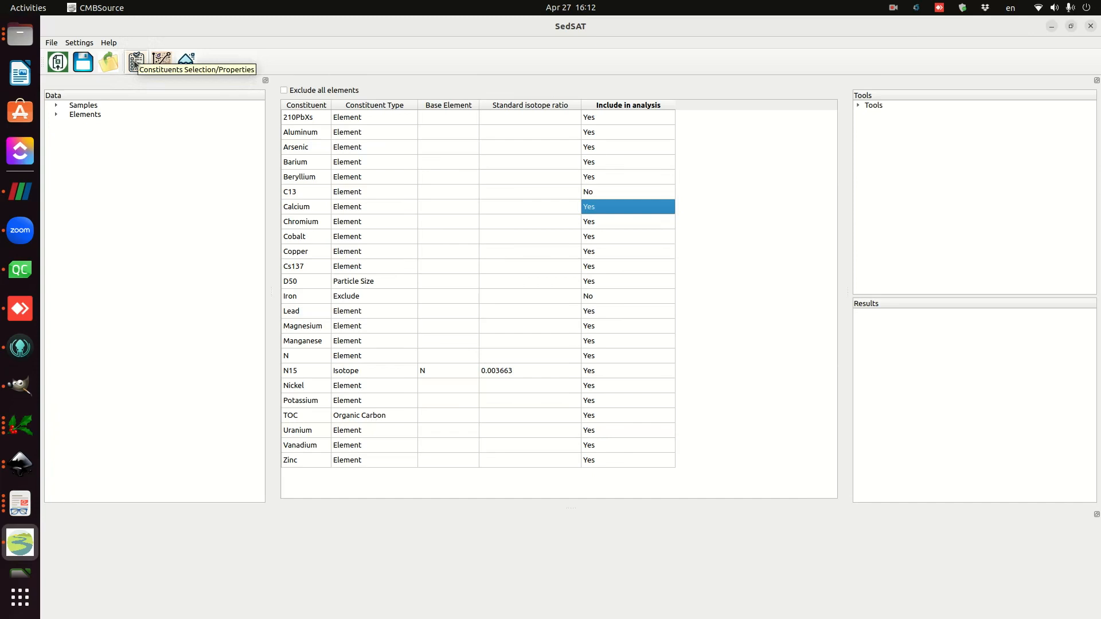
{"action": "left_click", "coordinate": [78, 43]}
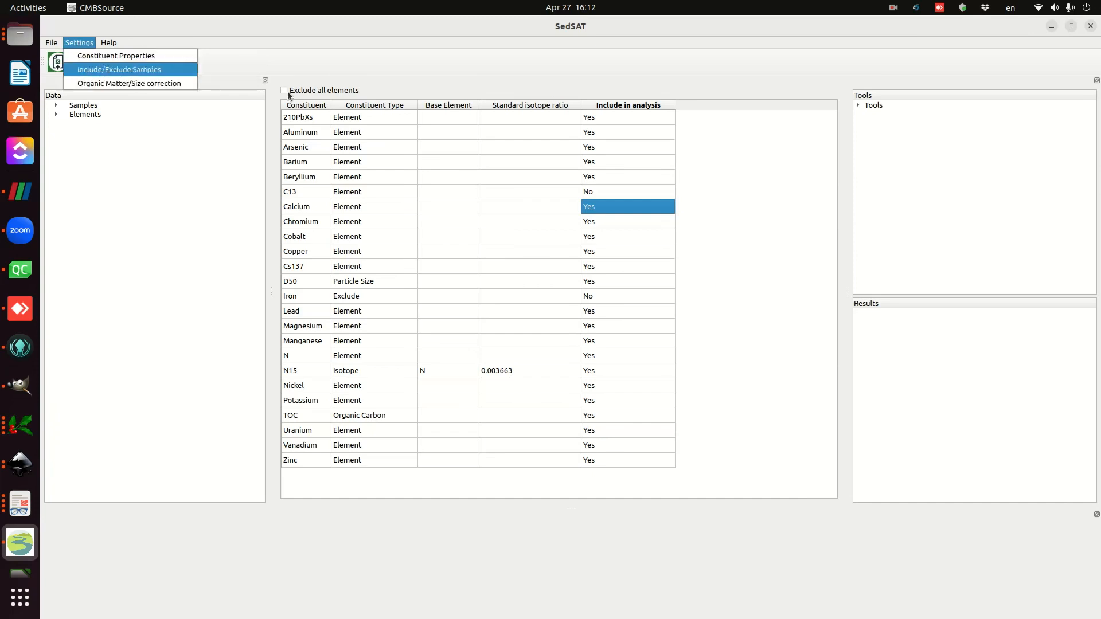
{"action": "left_click", "coordinate": [470, 371]}
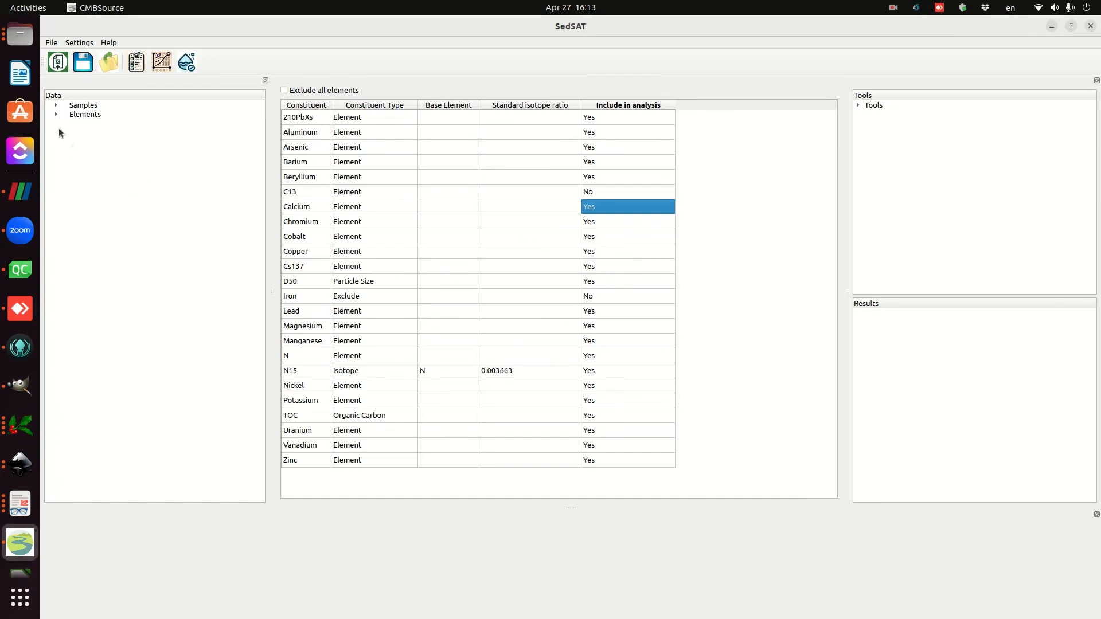
Expand the Bank group under Samples, plot the constituents of sample B1, and enlarge the plot area.
{"action": "left_click", "coordinate": [57, 106]}
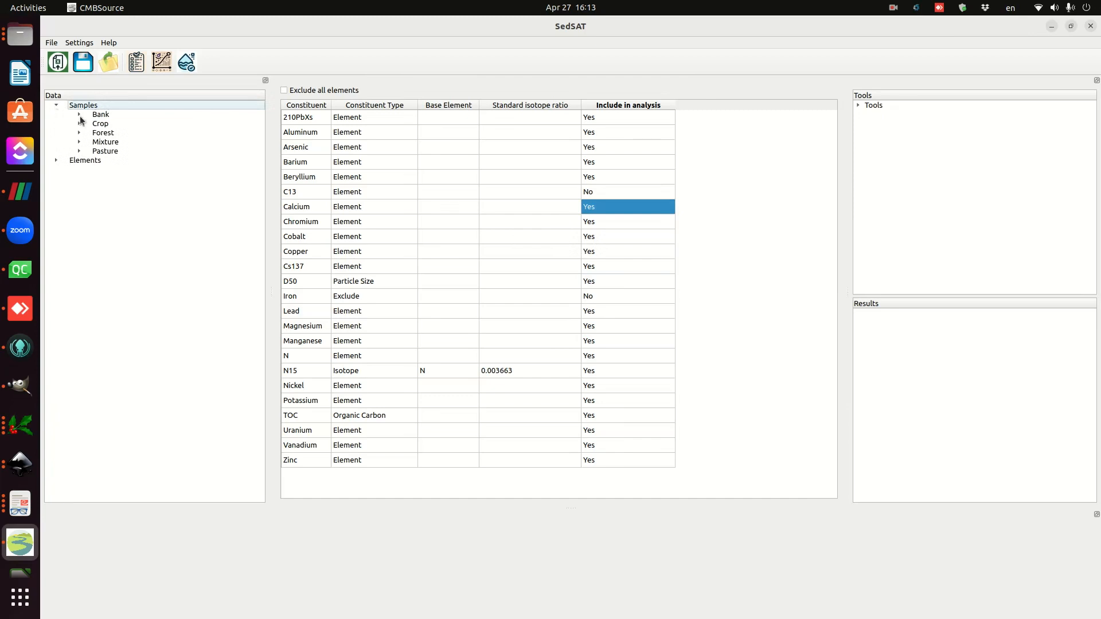
{"action": "left_click", "coordinate": [56, 104]}
{"action": "left_click", "coordinate": [57, 104]}
{"action": "left_click", "coordinate": [80, 115]}
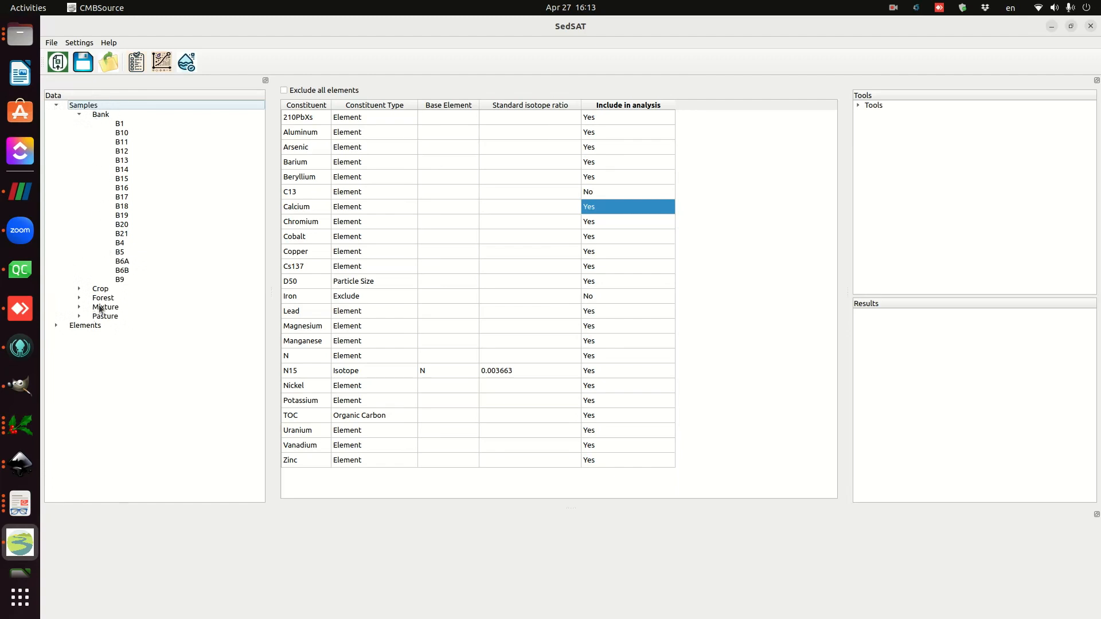
{"action": "left_click", "coordinate": [120, 124]}
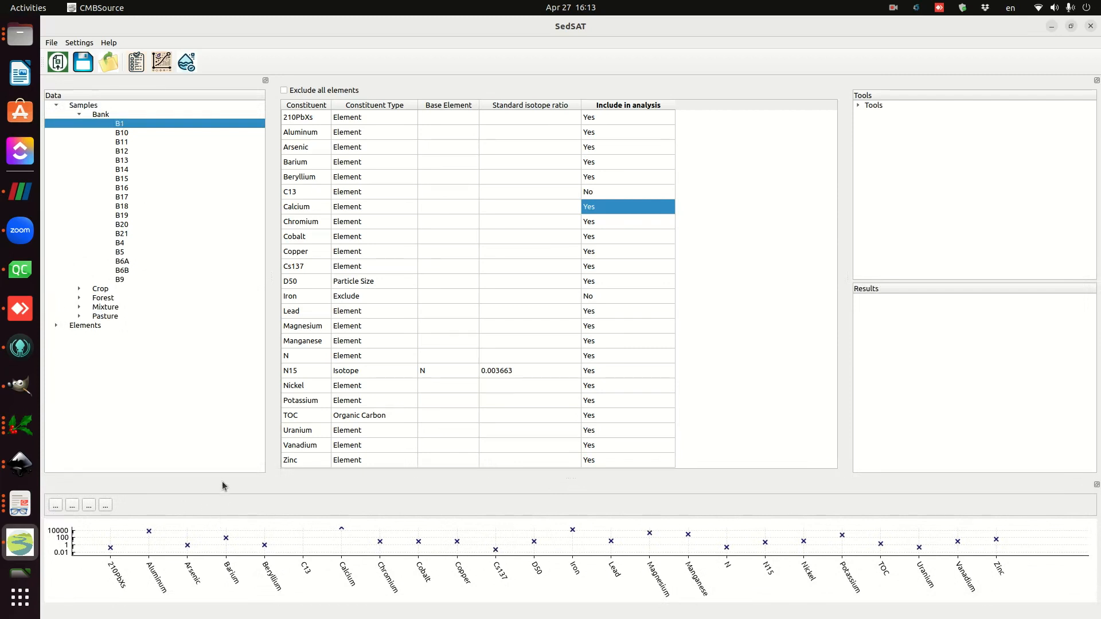
{"action": "left_click_drag", "start_coordinate": [222, 481], "coordinate": [215, 377]}
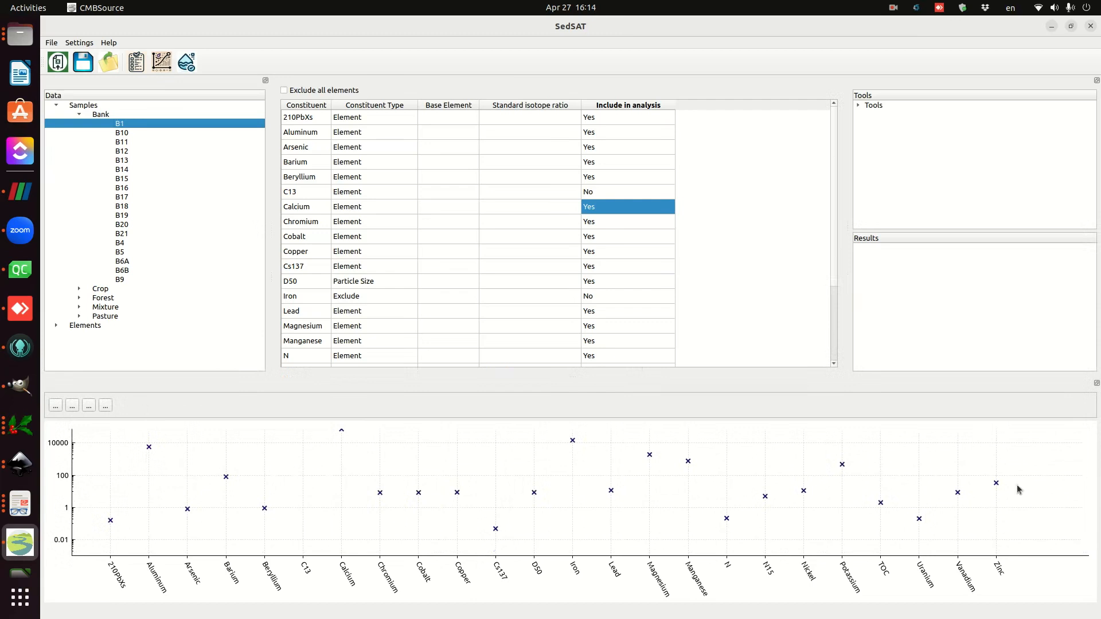
Add Bank samples B10, B11 and B12 to the plot alongside B1.
{"action": "left_click", "coordinate": [125, 135], "text": "ctrl"}
{"action": "left_click", "coordinate": [127, 143], "text": "ctrl"}
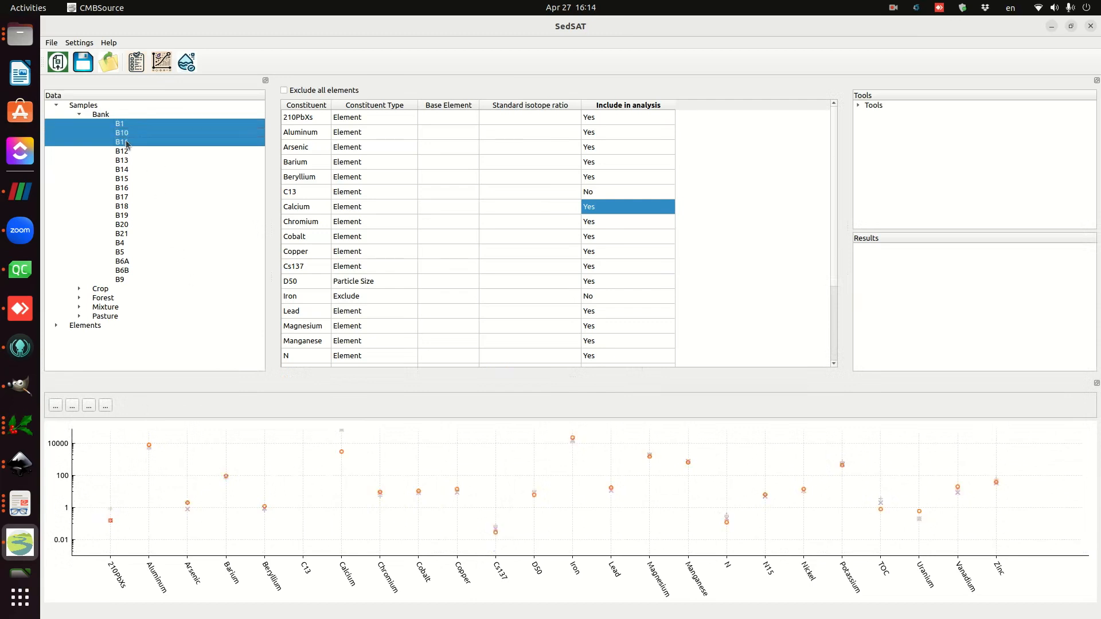
{"action": "left_click", "coordinate": [128, 151], "text": "ctrl"}
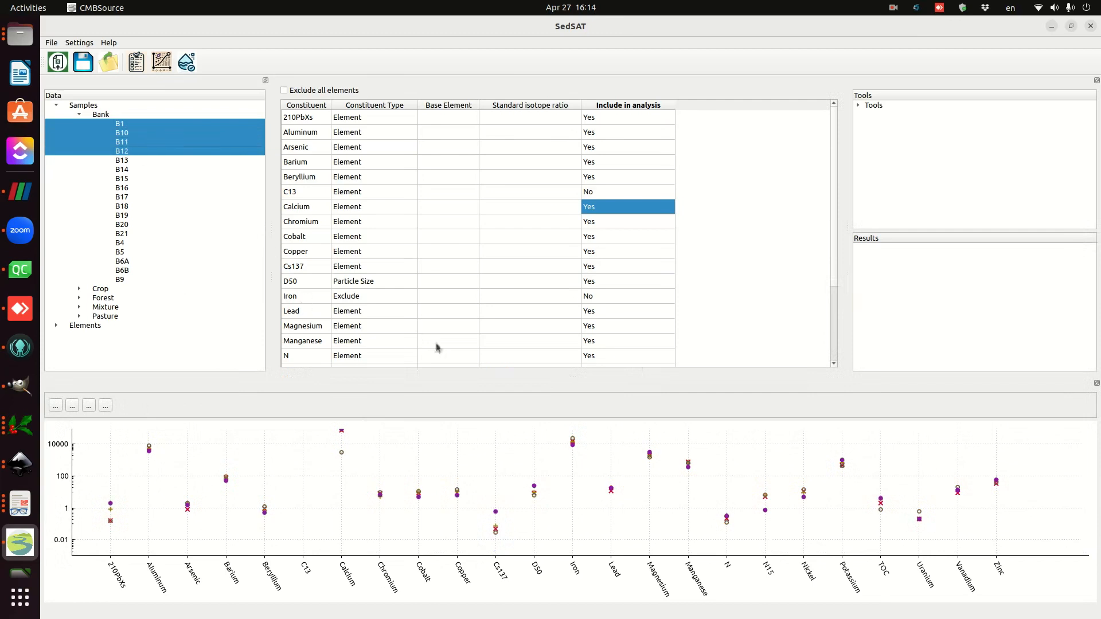
Expand the Crop group and deselect Bank samples B12, B11, B10 and B1.
{"action": "left_click", "coordinate": [80, 289]}
{"action": "left_click", "coordinate": [129, 152], "text": "ctrl"}
{"action": "left_click", "coordinate": [129, 141], "text": "ctrl"}
{"action": "left_click", "coordinate": [129, 133], "text": "ctrl"}
{"action": "left_click", "coordinate": [130, 125], "text": "ctrl"}
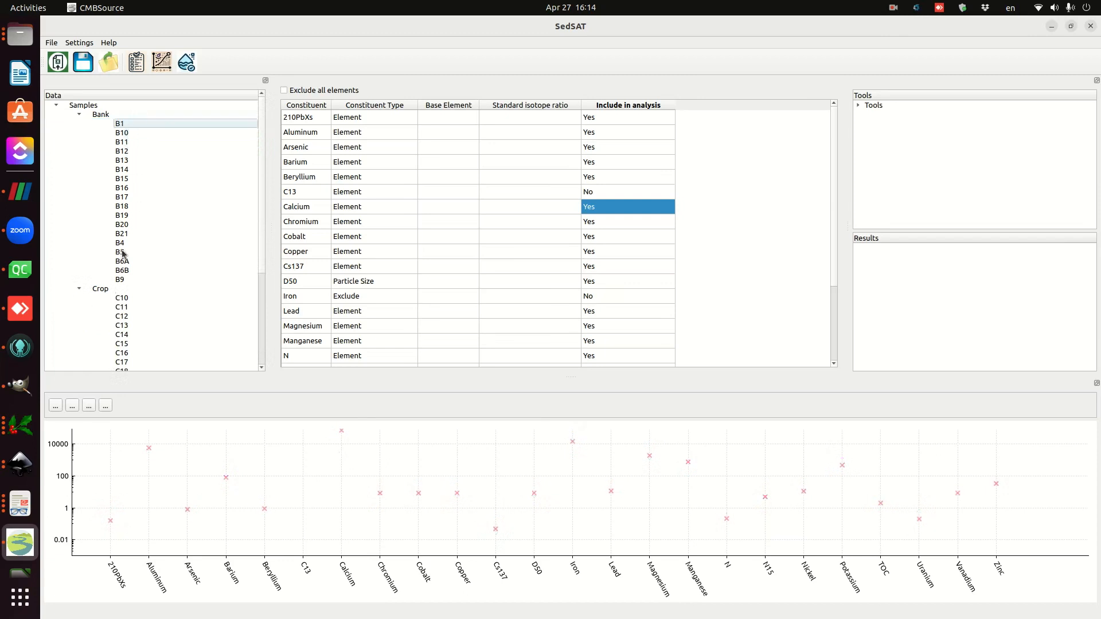
Plot Crop sample C10, followed by the whole Crop group, and collapse that group.
{"action": "scroll", "coordinate": [125, 252], "scroll_direction": "down", "scroll_amount": 1}
{"action": "left_click", "coordinate": [125, 270]}
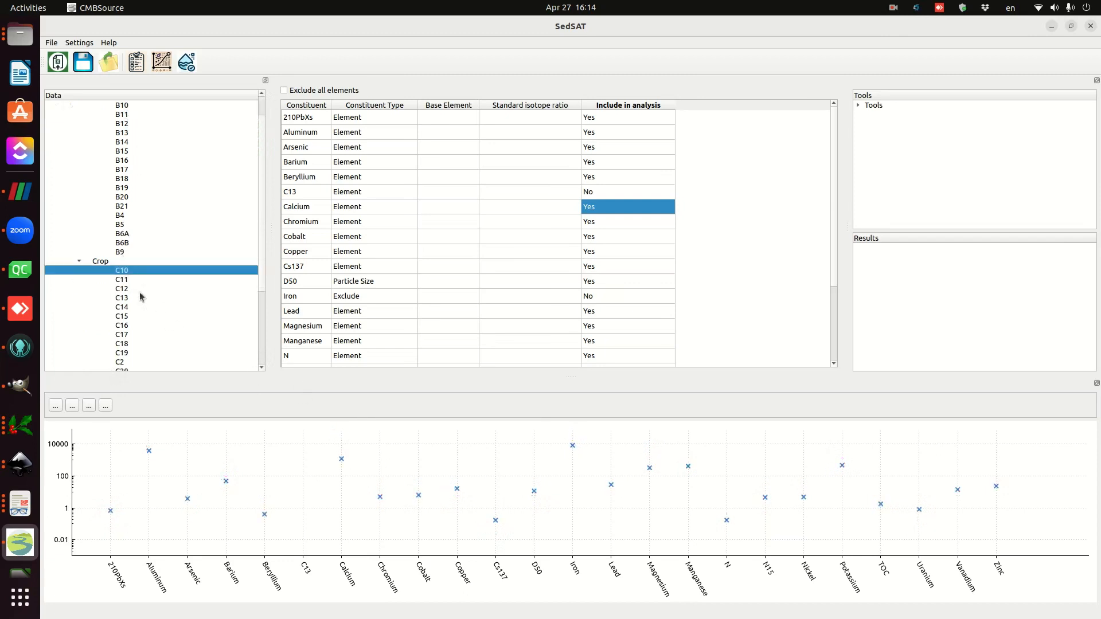
{"action": "left_click", "coordinate": [102, 262]}
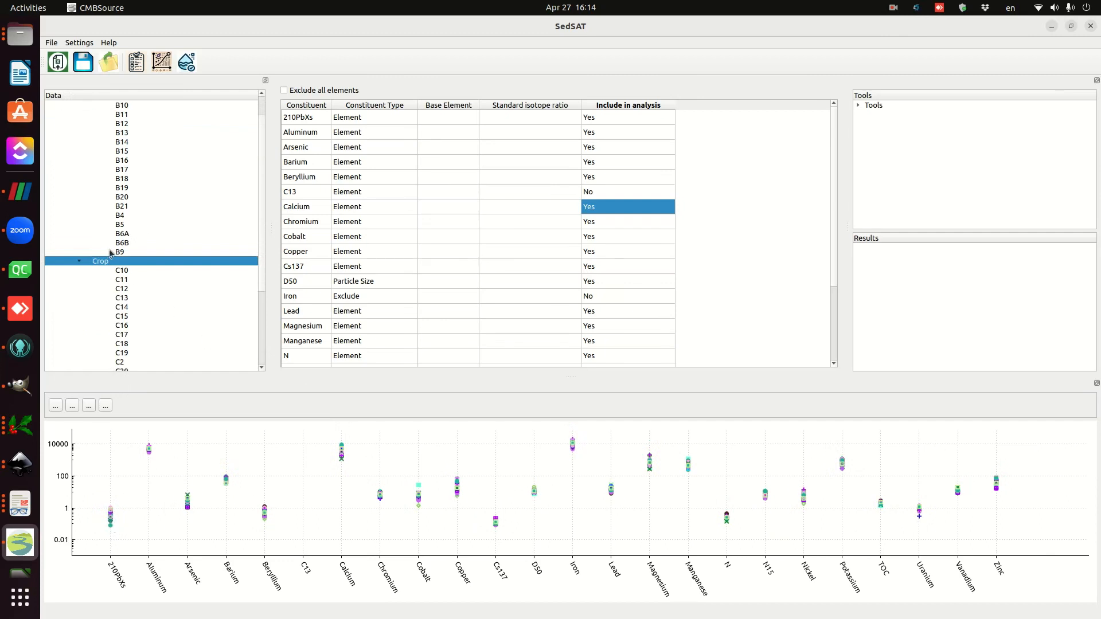
{"action": "left_click", "coordinate": [80, 261]}
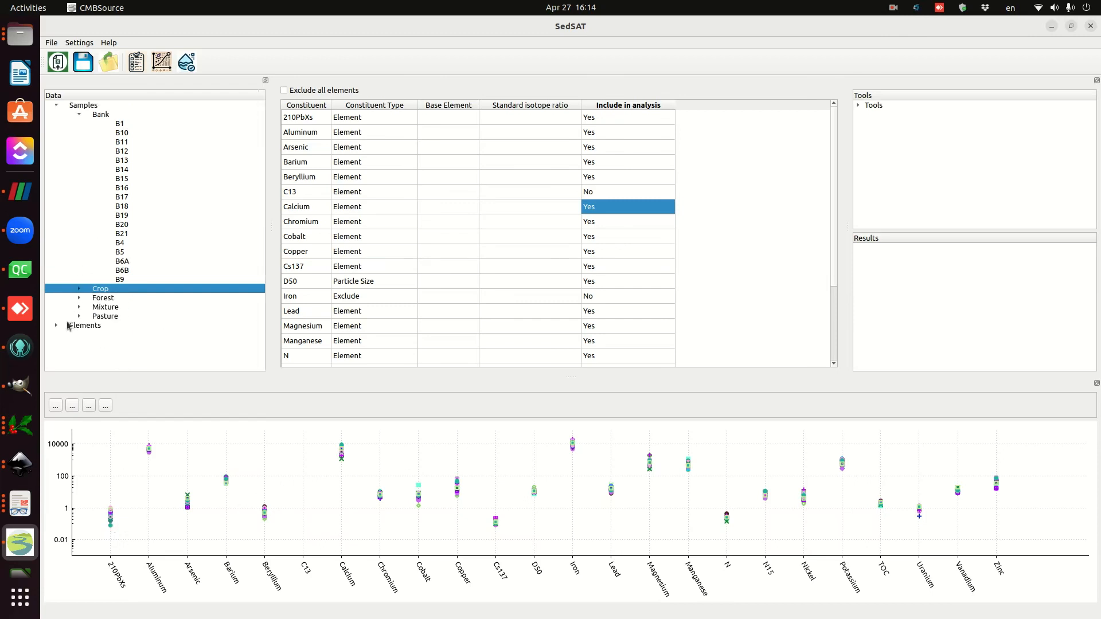
Expand Elements and 210PbXs, and plot 210PbXs across all the sample groups.
{"action": "left_click", "coordinate": [57, 325]}
{"action": "scroll", "coordinate": [86, 309], "scroll_direction": "down", "scroll_amount": 2}
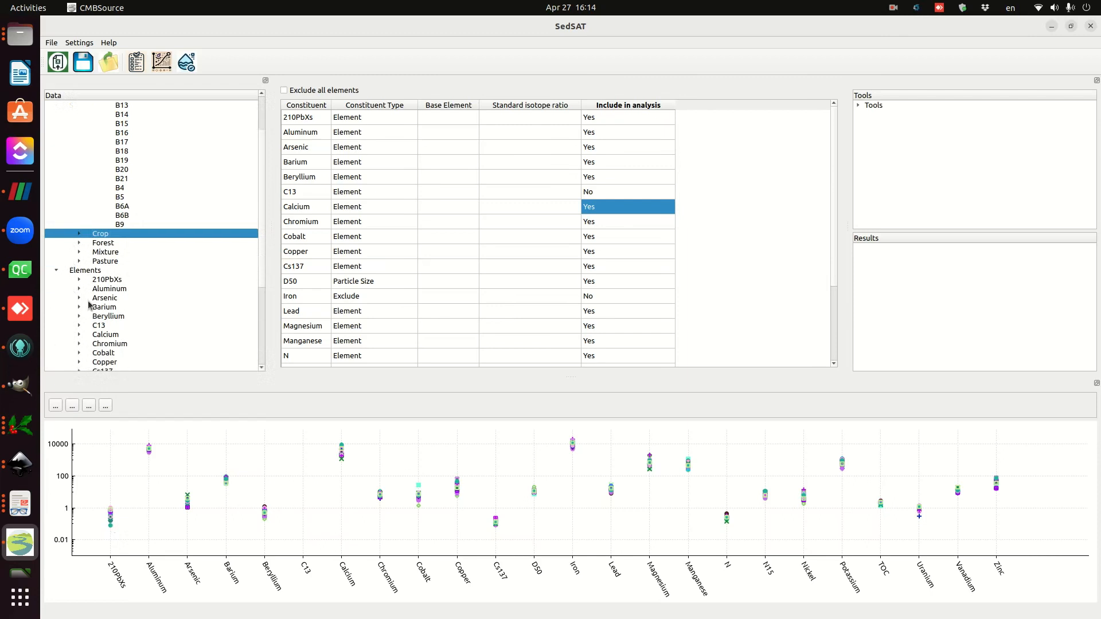
{"action": "left_click", "coordinate": [80, 281]}
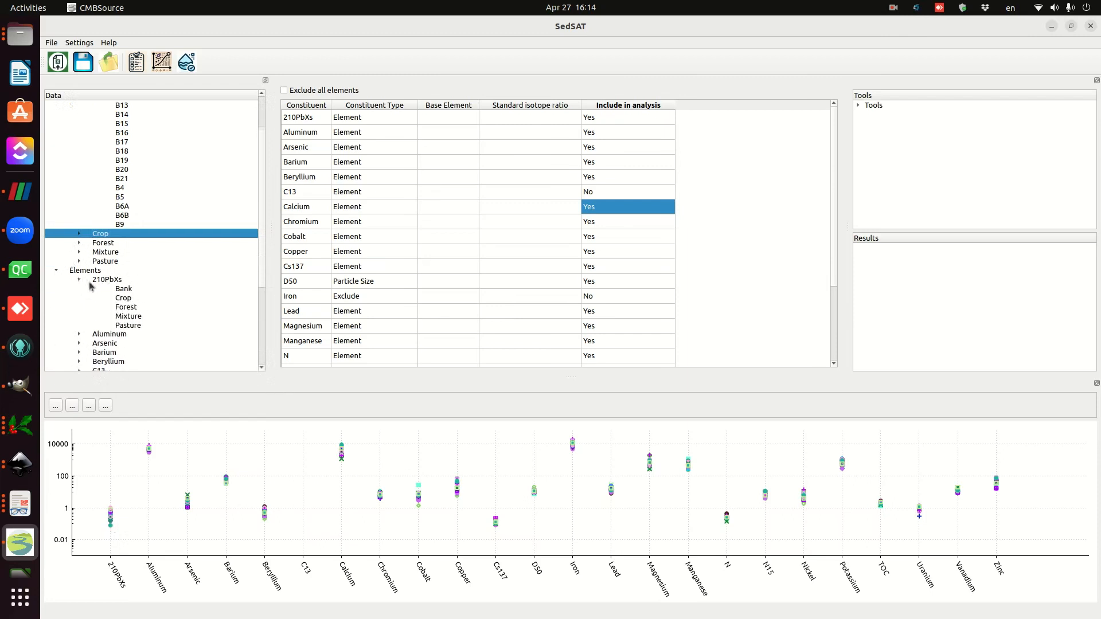
{"action": "left_click", "coordinate": [122, 289]}
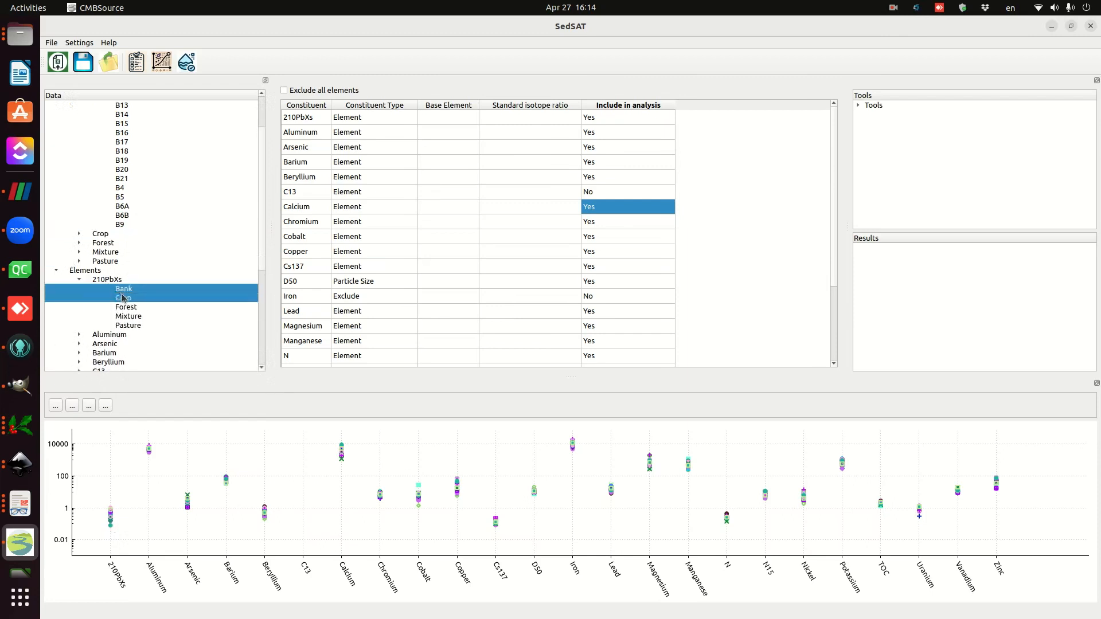
{"action": "left_click", "coordinate": [112, 279]}
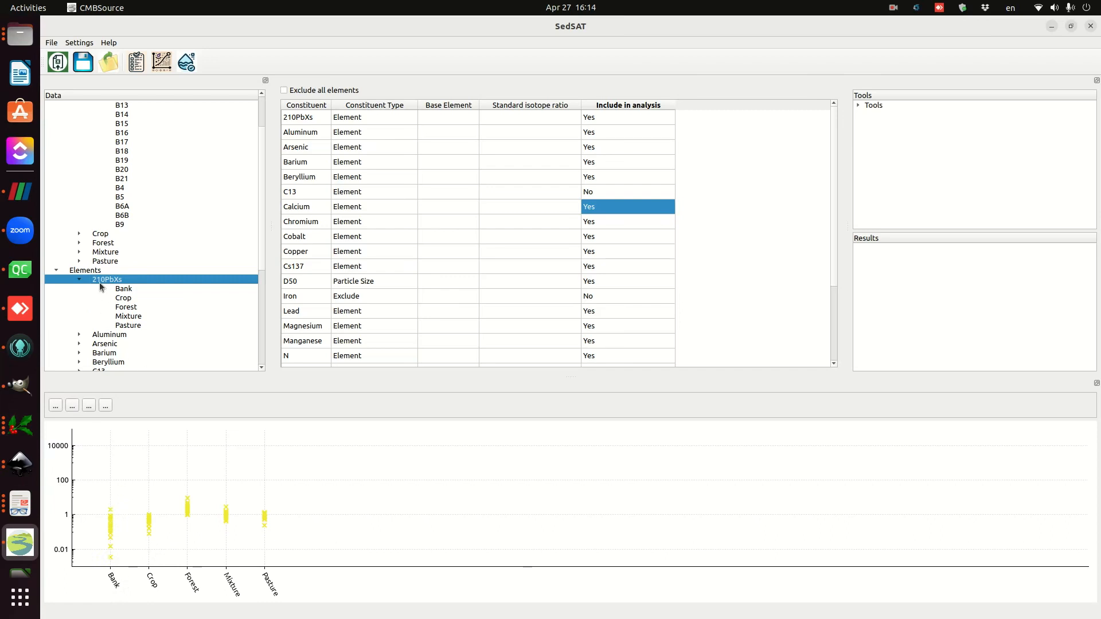
Plot Aluminum and Arsenic together with 210PbXs across the sample groups to compare the elements.
{"action": "left_click", "coordinate": [127, 291]}
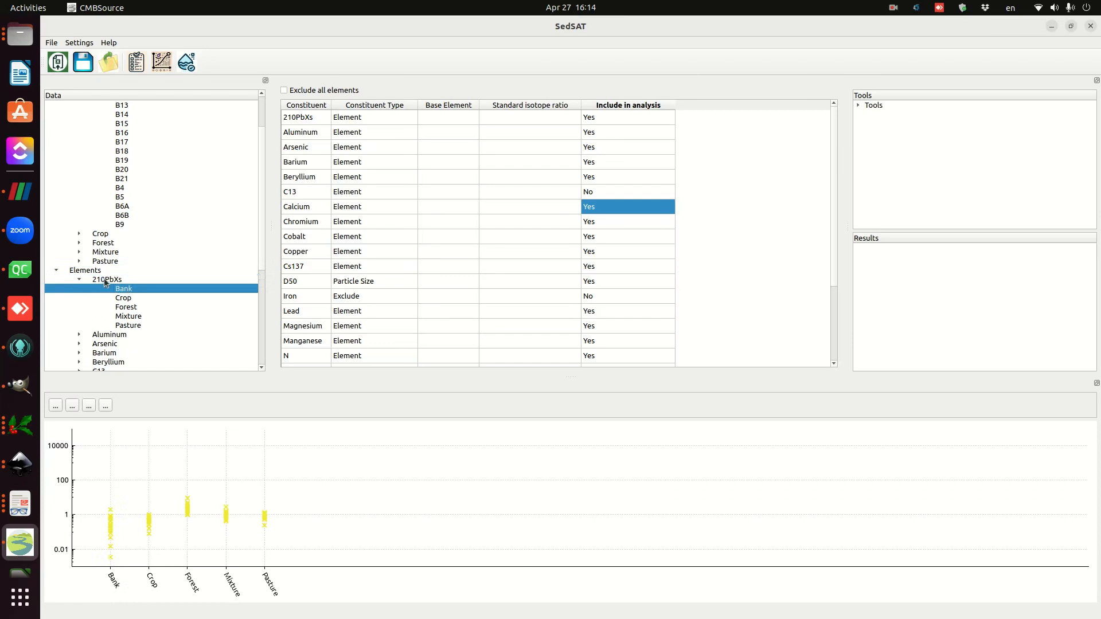
{"action": "left_click", "coordinate": [104, 278]}
{"action": "left_click", "coordinate": [105, 335], "text": "ctrl"}
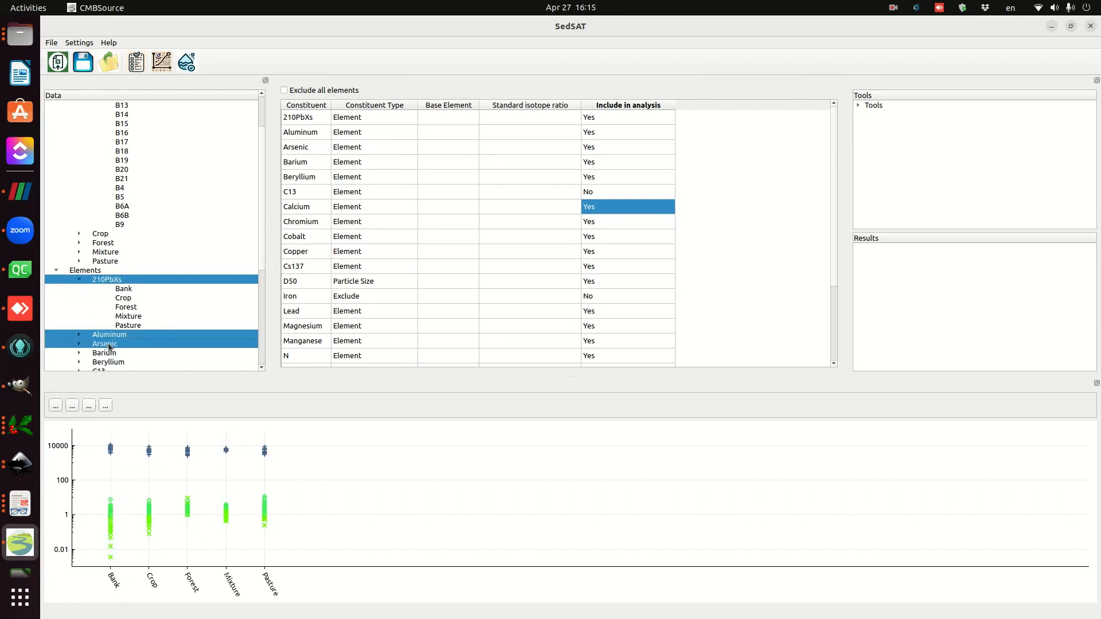
{"action": "left_click", "coordinate": [109, 337], "text": "ctrl"}
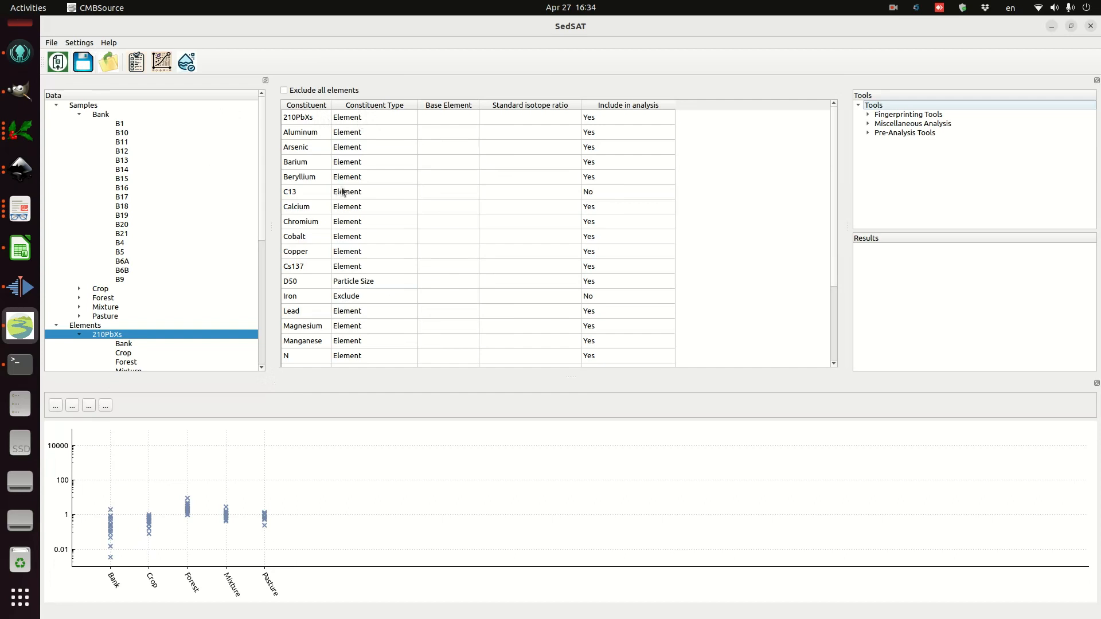
Save the project as a CMB Source file named Video1 in the SourceIDDataForCMBSource folder.
{"action": "left_click", "coordinate": [51, 44]}
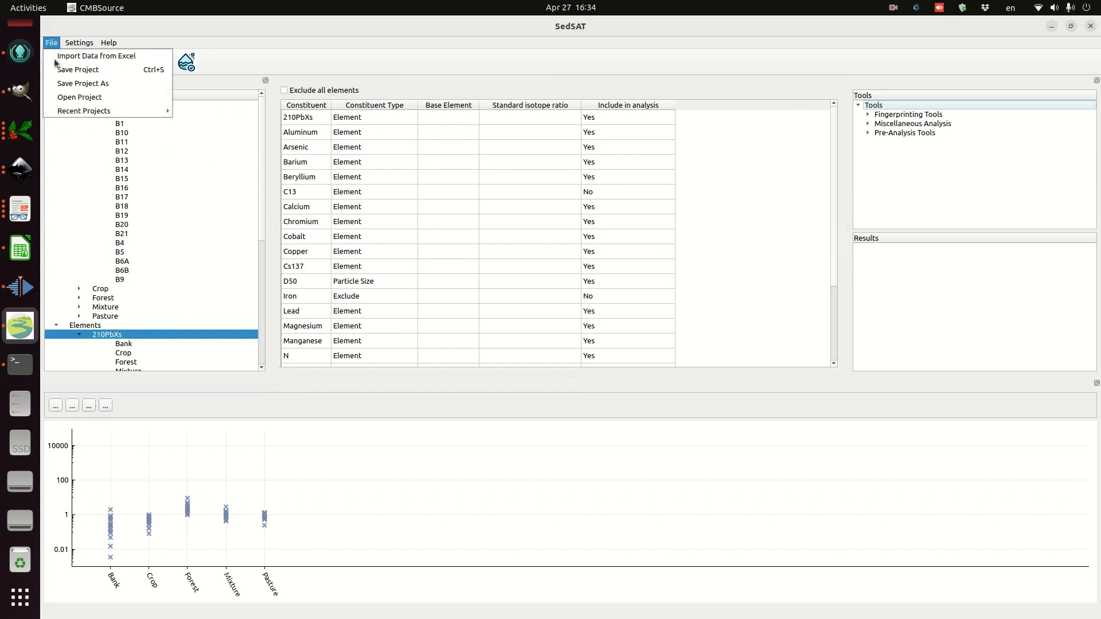
{"action": "left_click", "coordinate": [80, 69]}
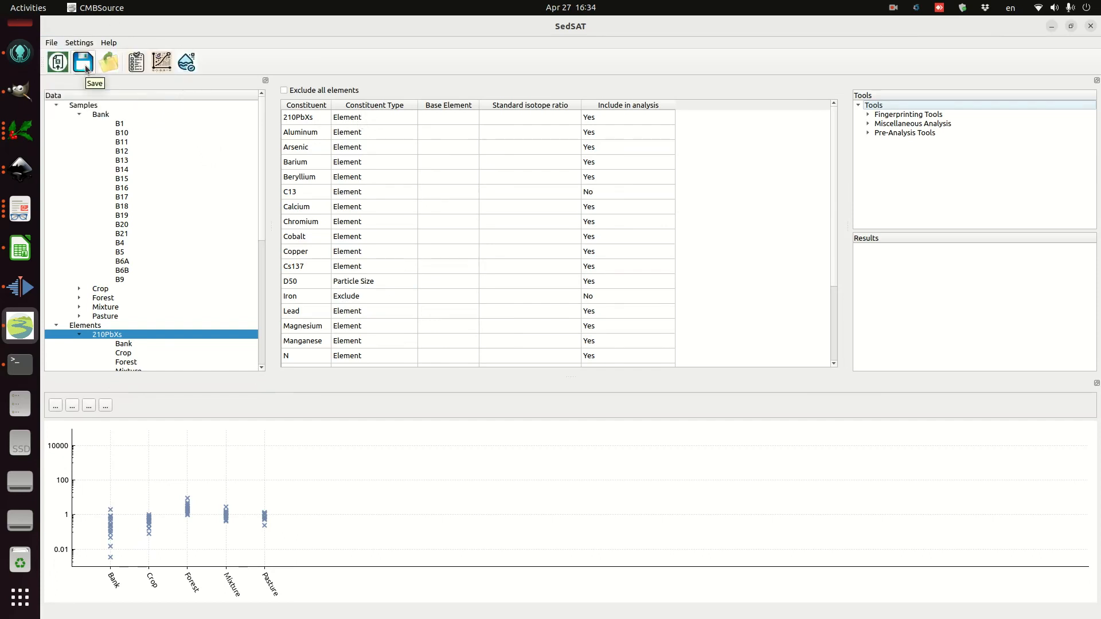
{"action": "left_click", "coordinate": [84, 64]}
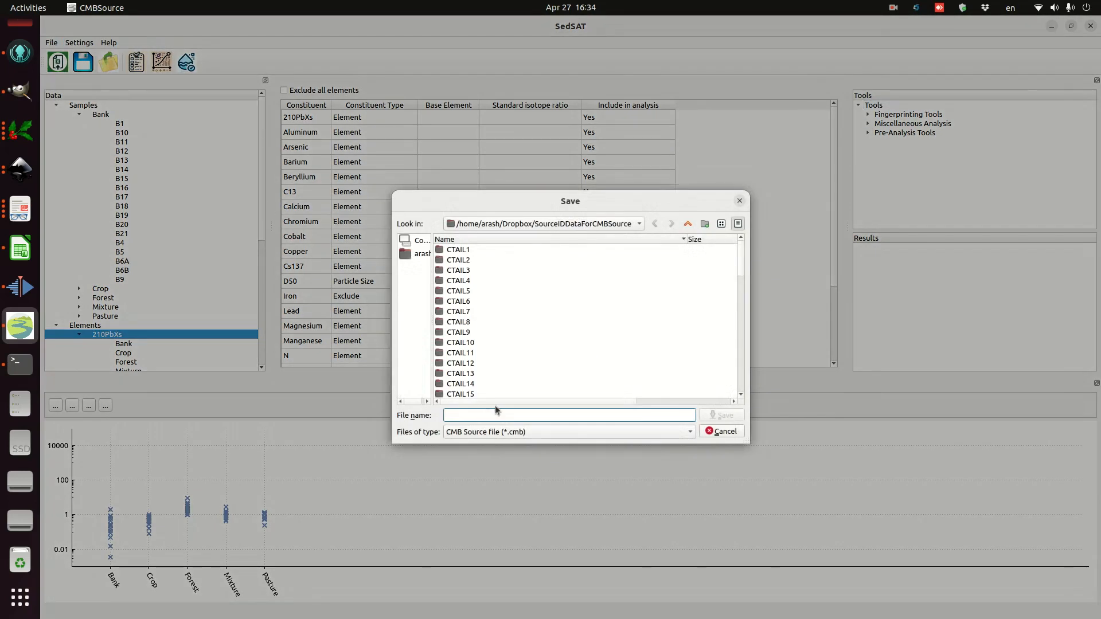
{"action": "type", "text": "Vid"}
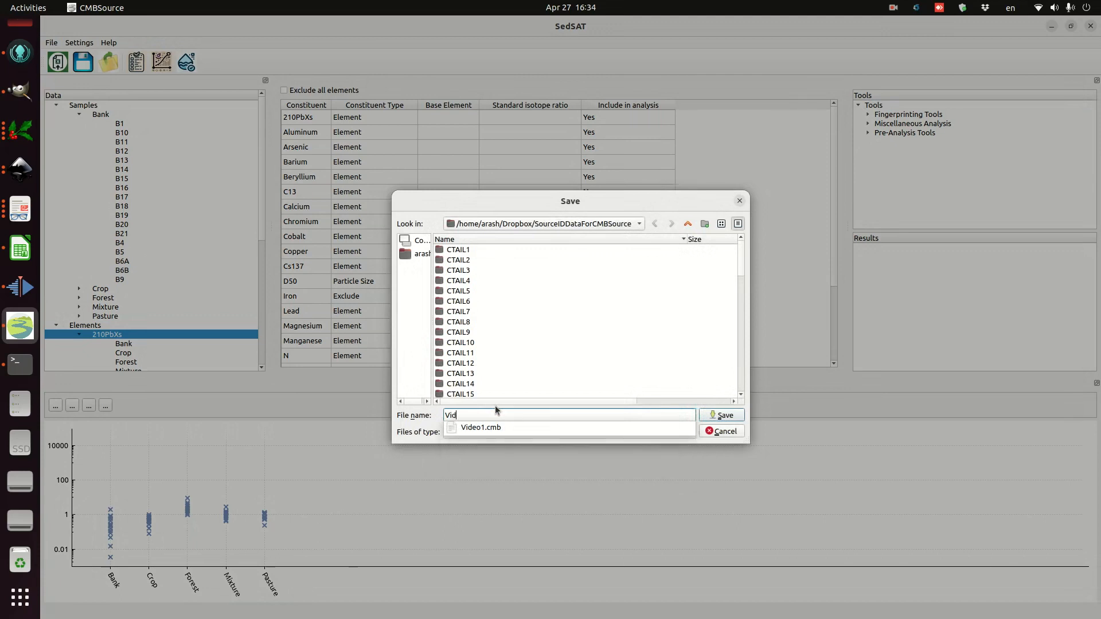
{"action": "type", "text": "eo1"}
{"action": "left_click", "coordinate": [503, 414]}
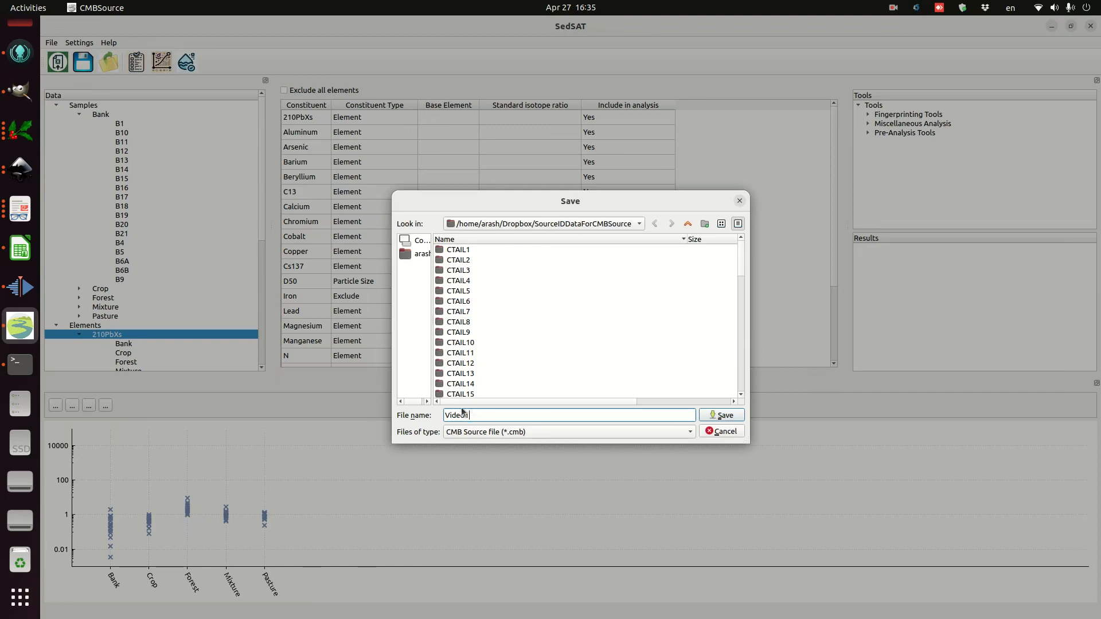
{"action": "left_click", "coordinate": [719, 413]}
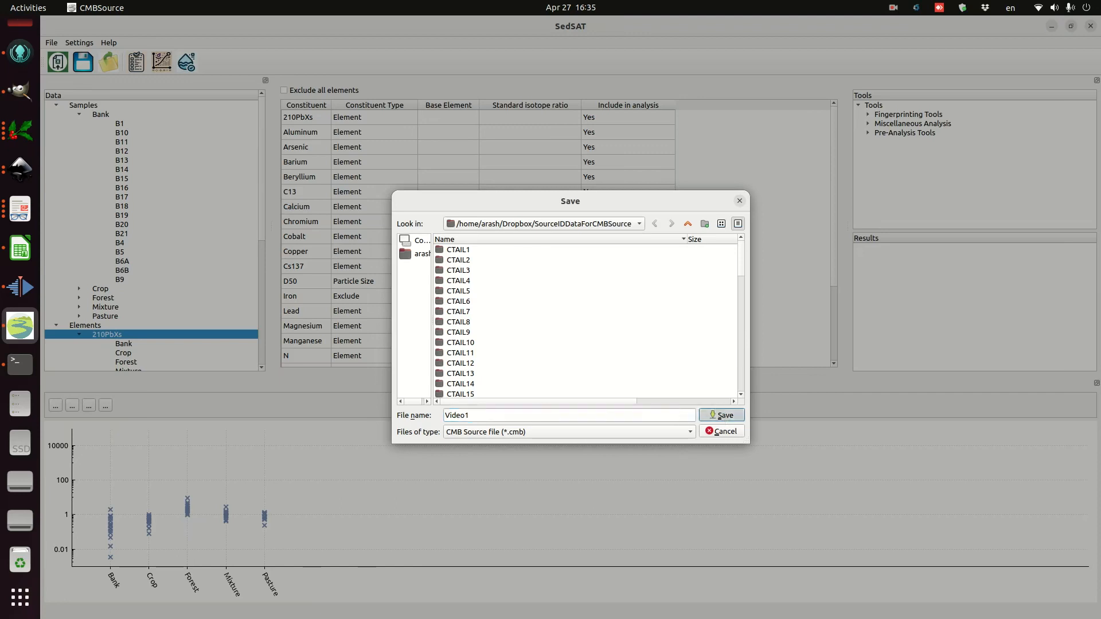